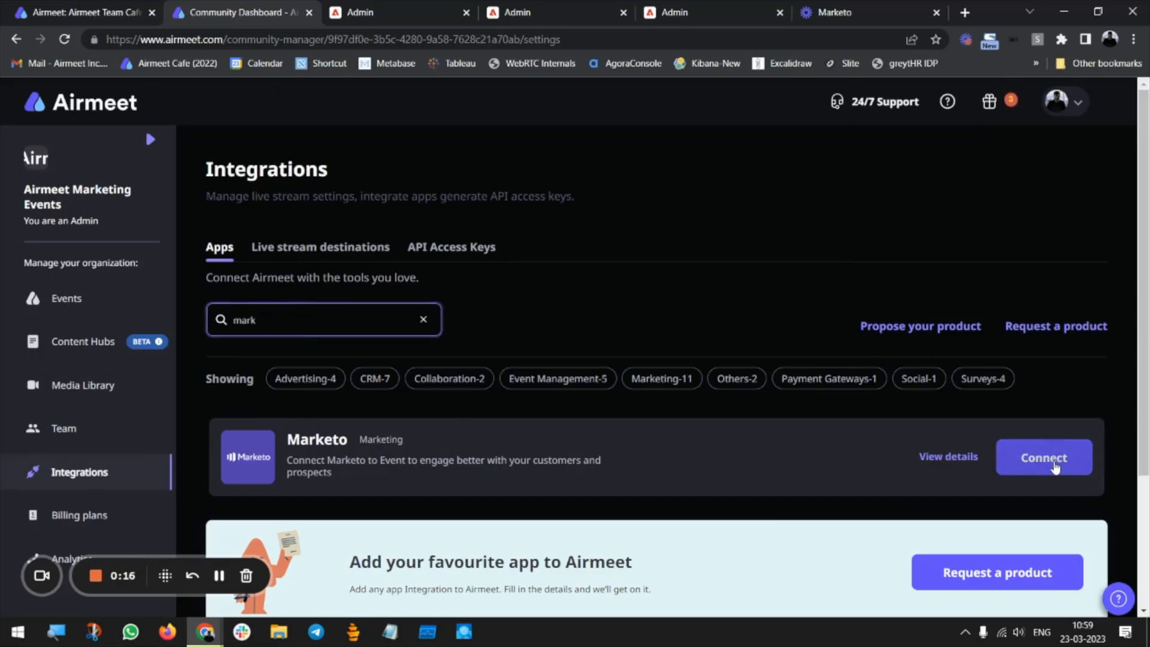
- Open the Marketo connection form in Airmeet and examine the client ID, client secret and REST API endpoint fields
click(1055, 465)
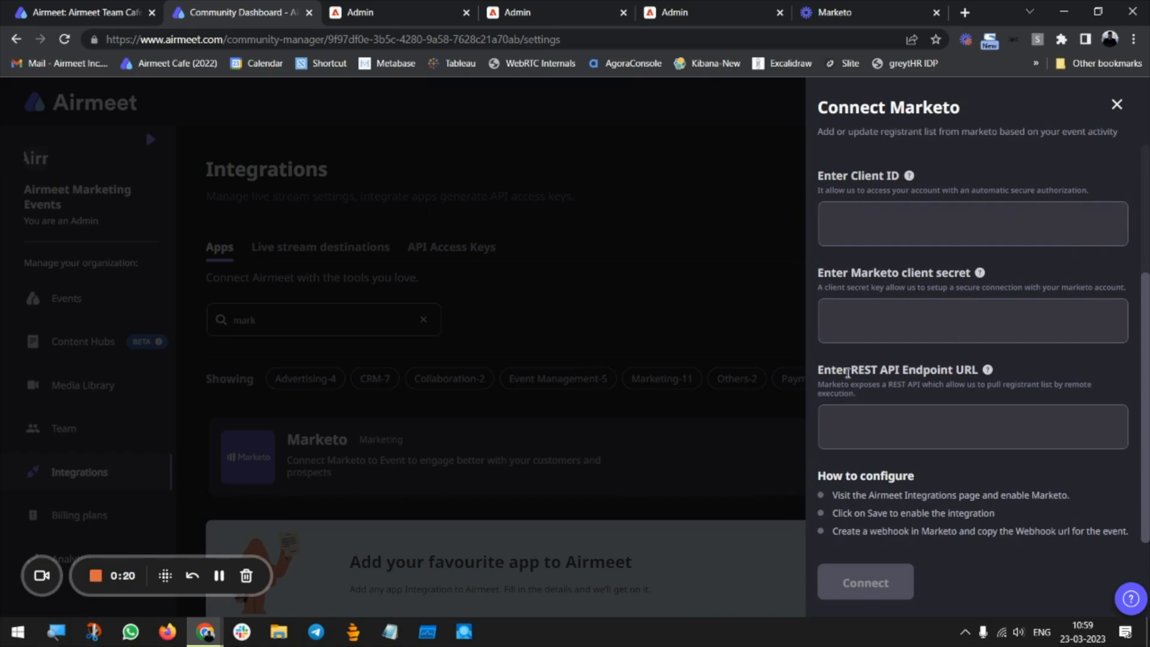
drag(848, 372, 969, 372)
click(885, 279)
- Try to define a new role in Marketo's admin with all Access Admin and Access API permissions
click(365, 13)
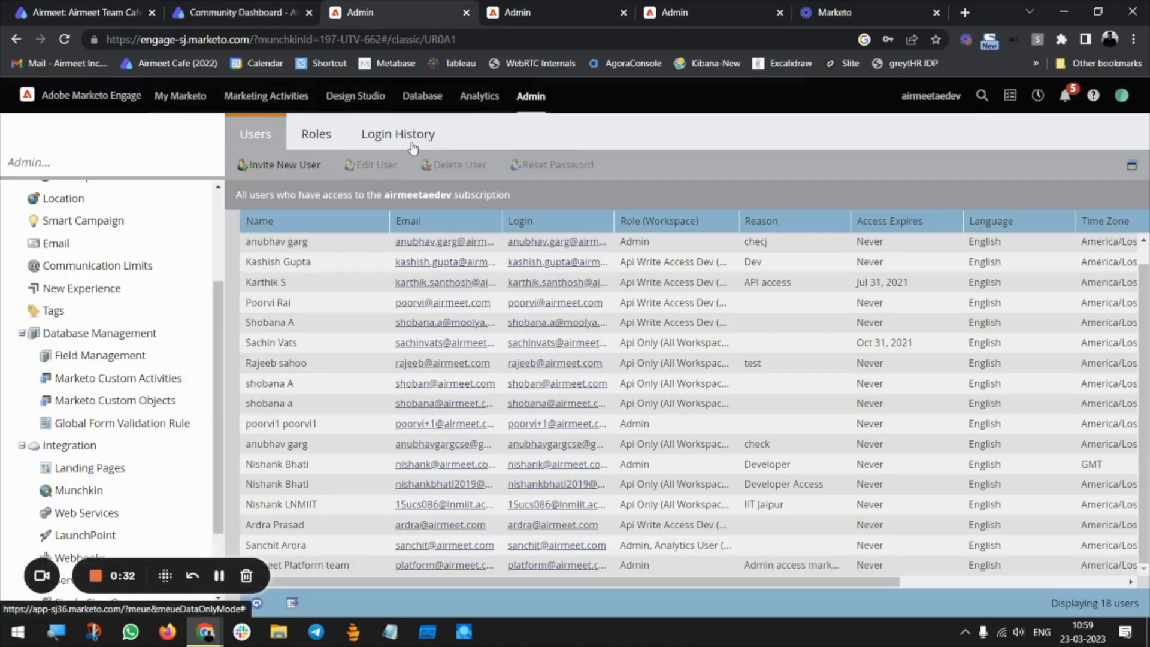
scroll(69, 431, up, 3)
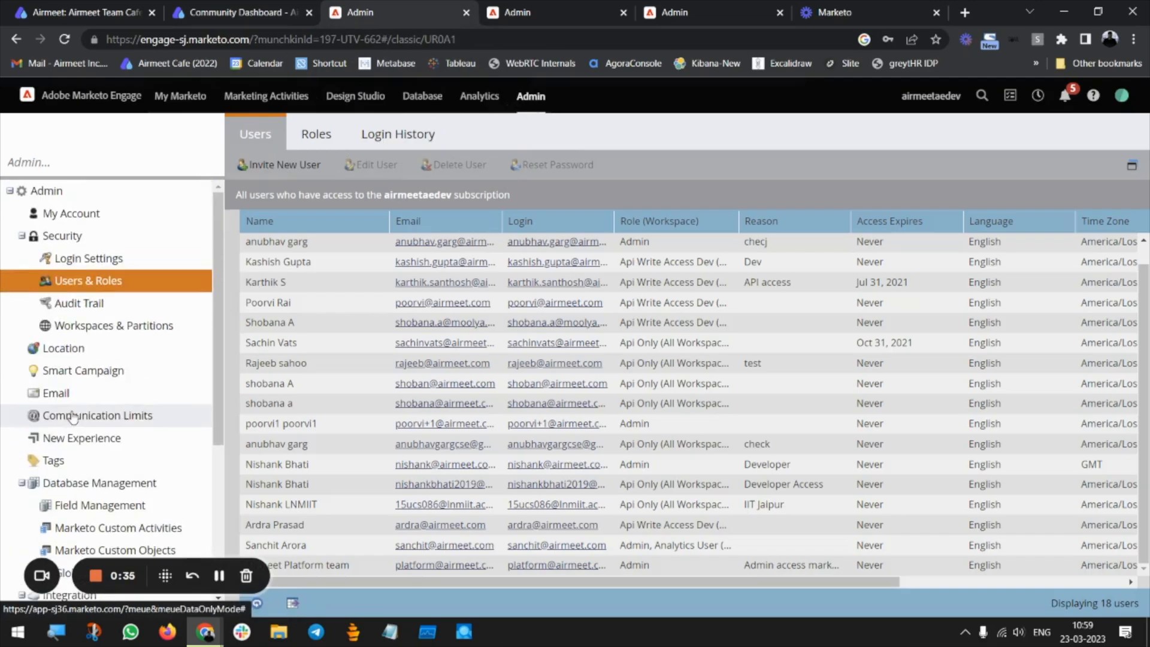
click(313, 135)
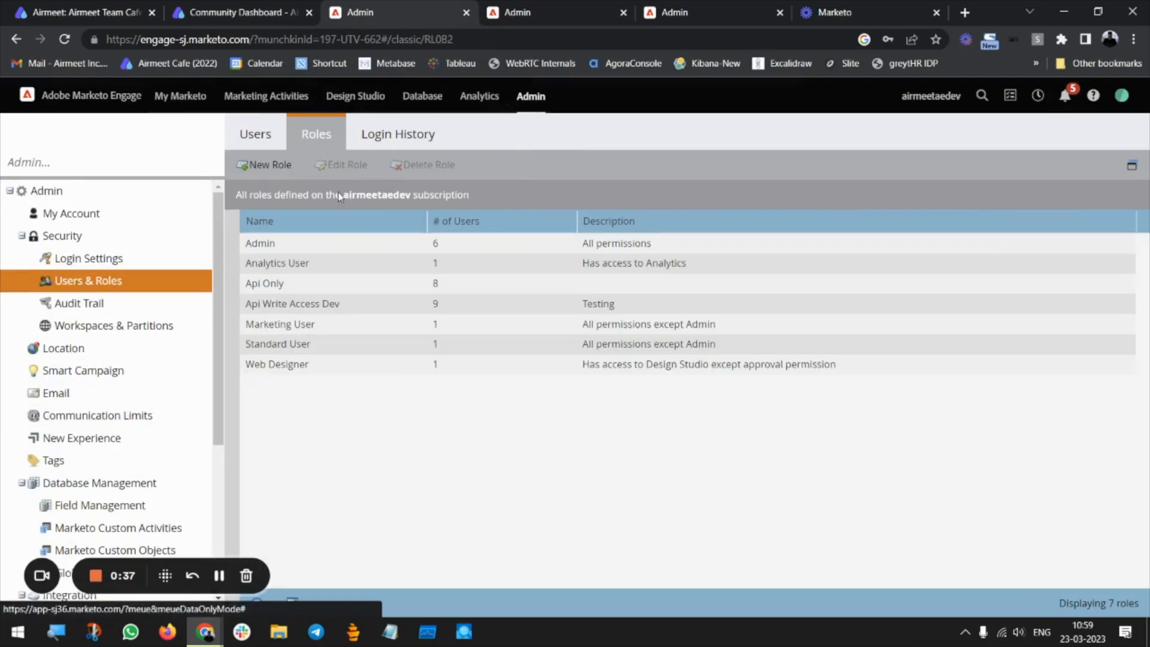
click(261, 171)
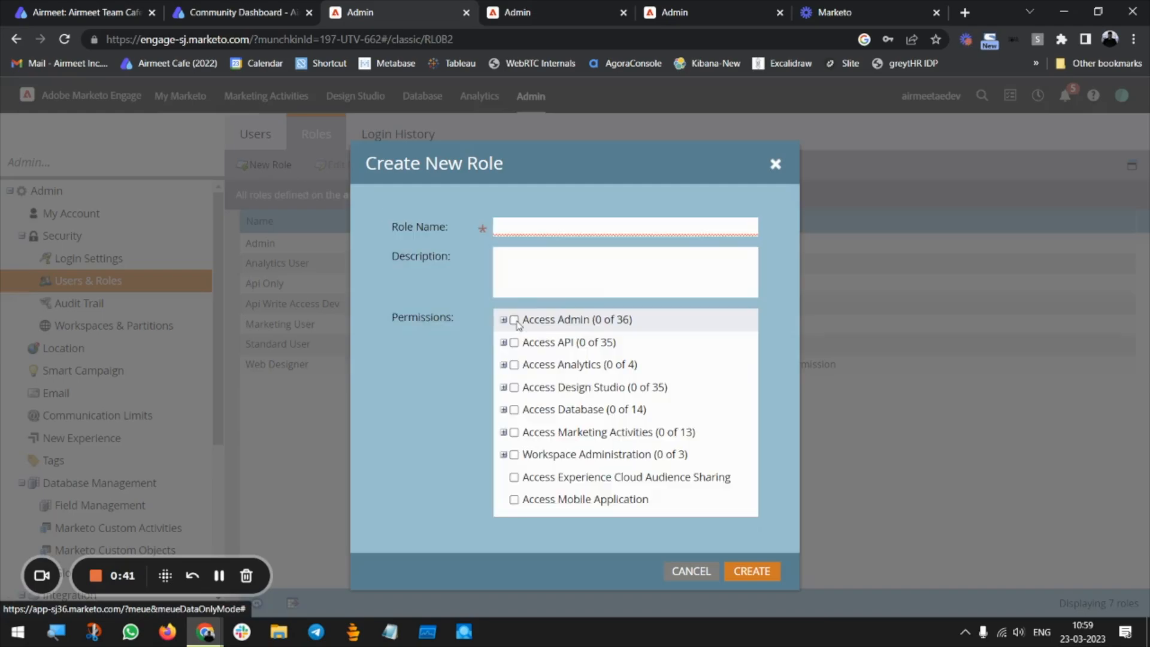
click(514, 320)
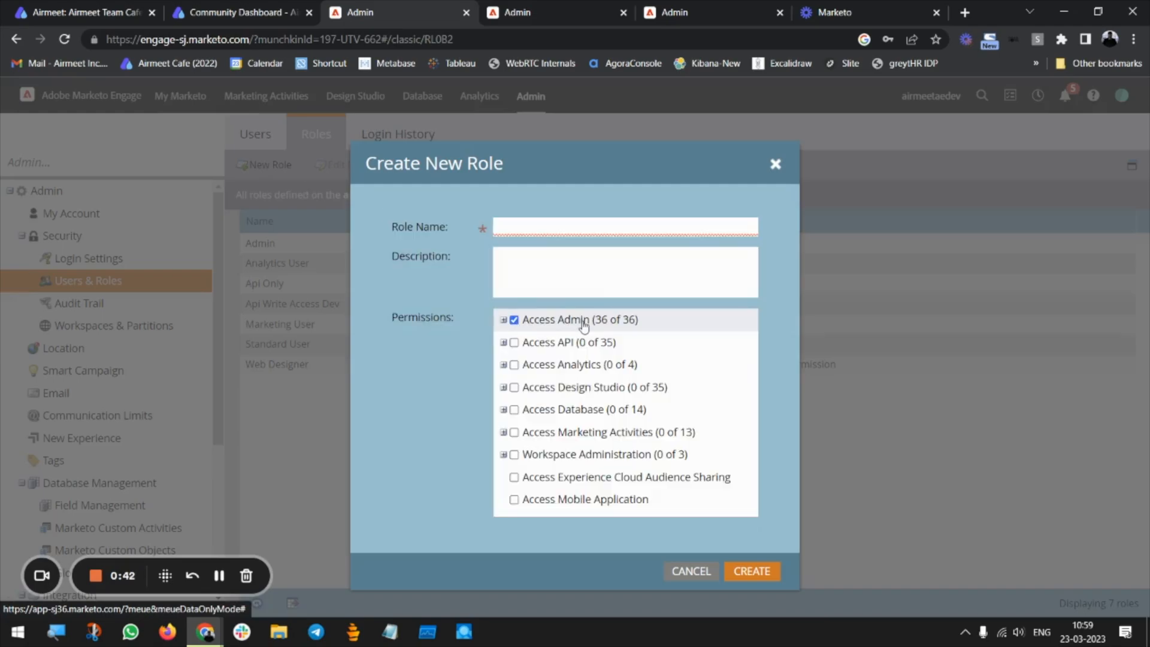
click(503, 342)
click(514, 343)
click(503, 343)
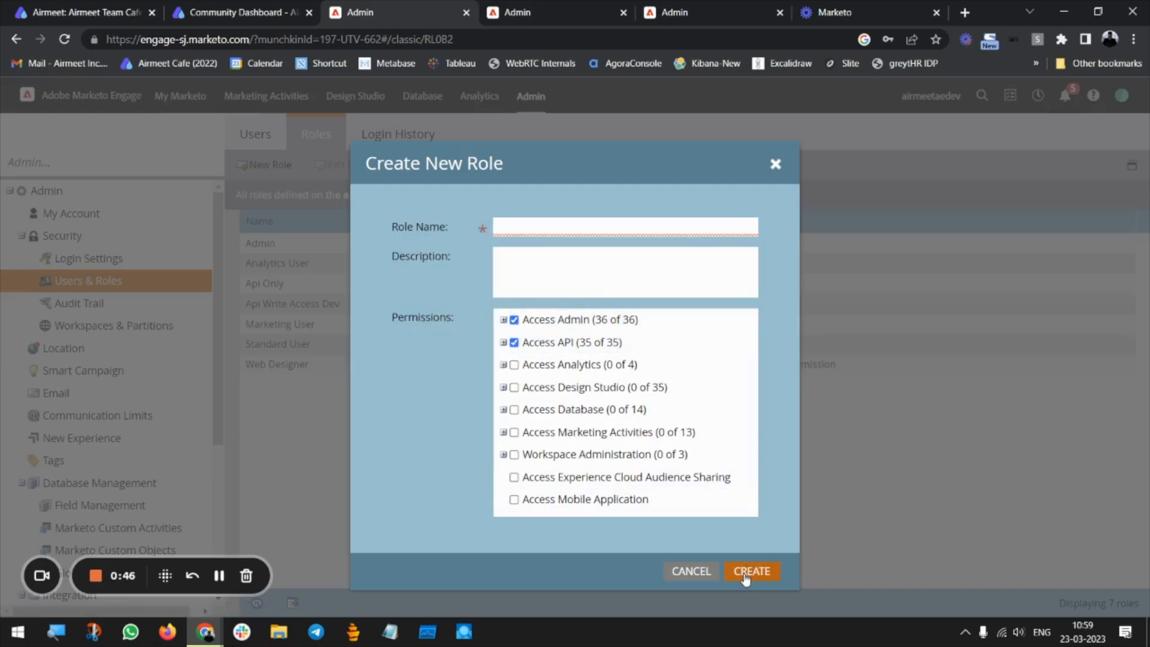
click(776, 164)
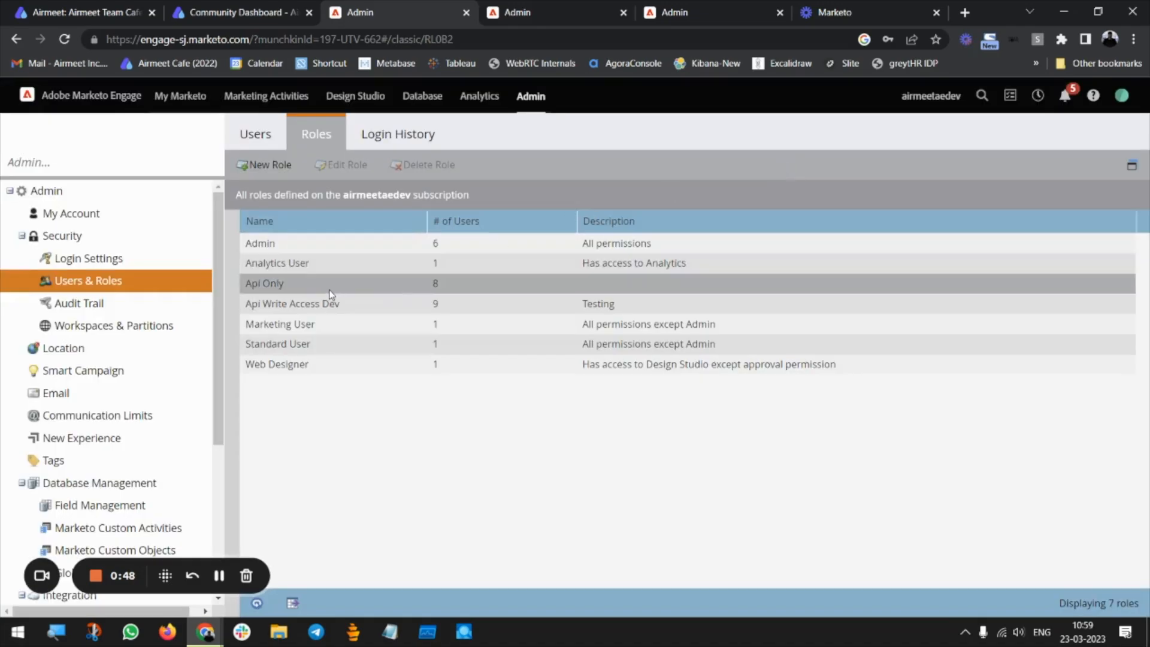
- Look over the user list and the Info fields of the Invite New User form without inviting anyone
click(256, 135)
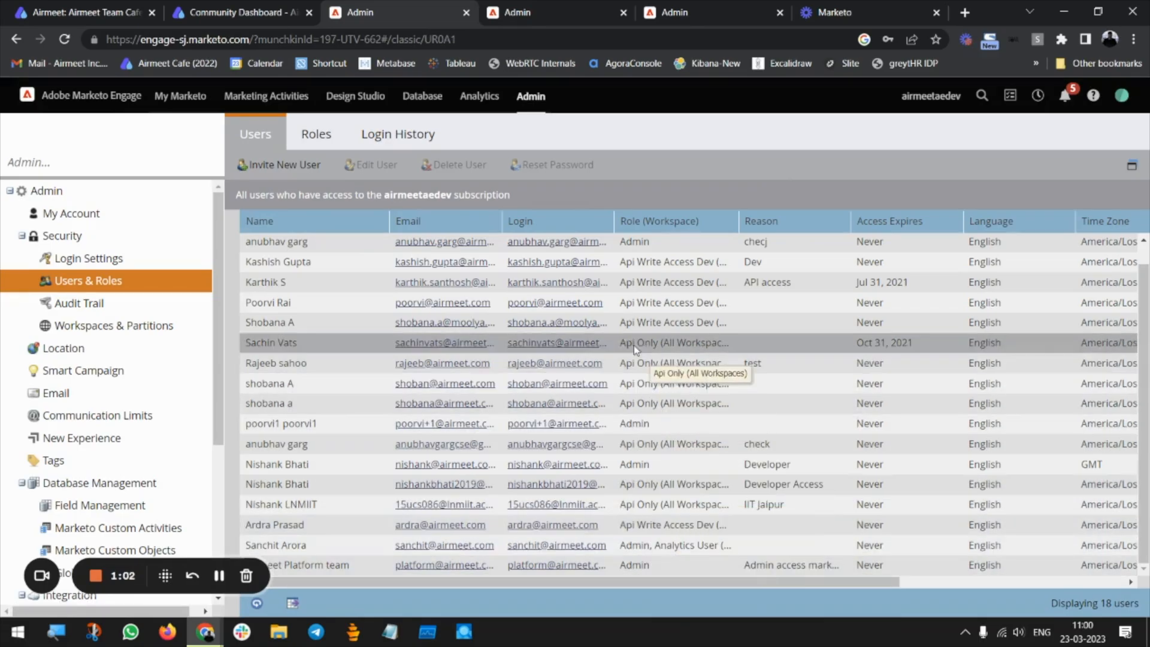
click(279, 165)
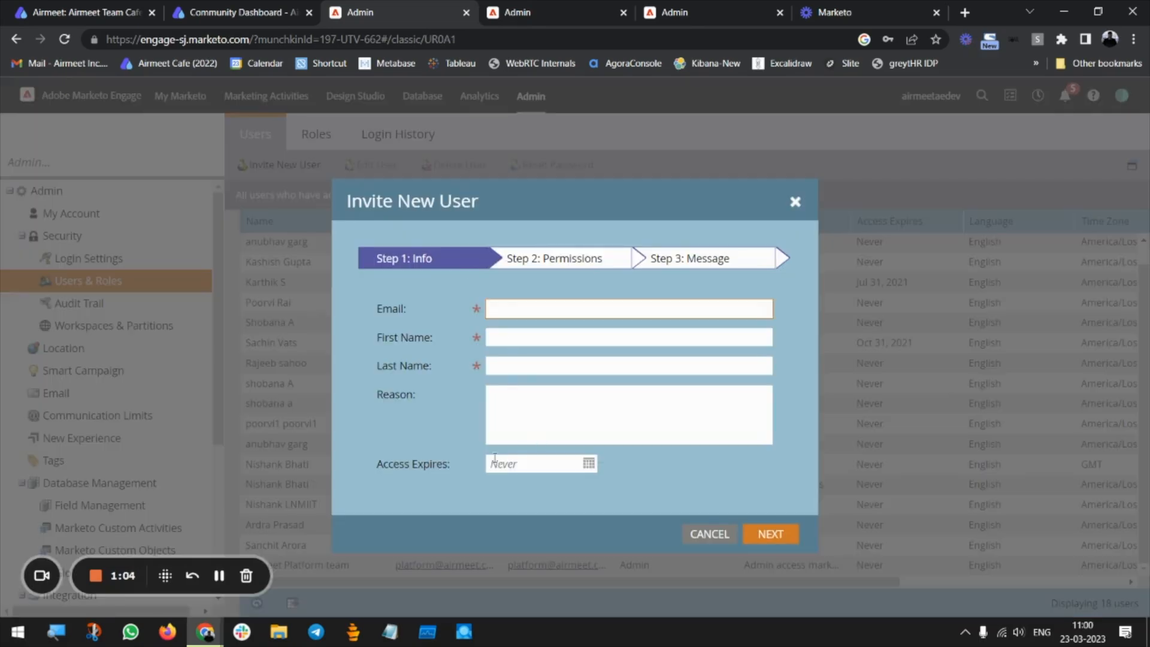
click(567, 263)
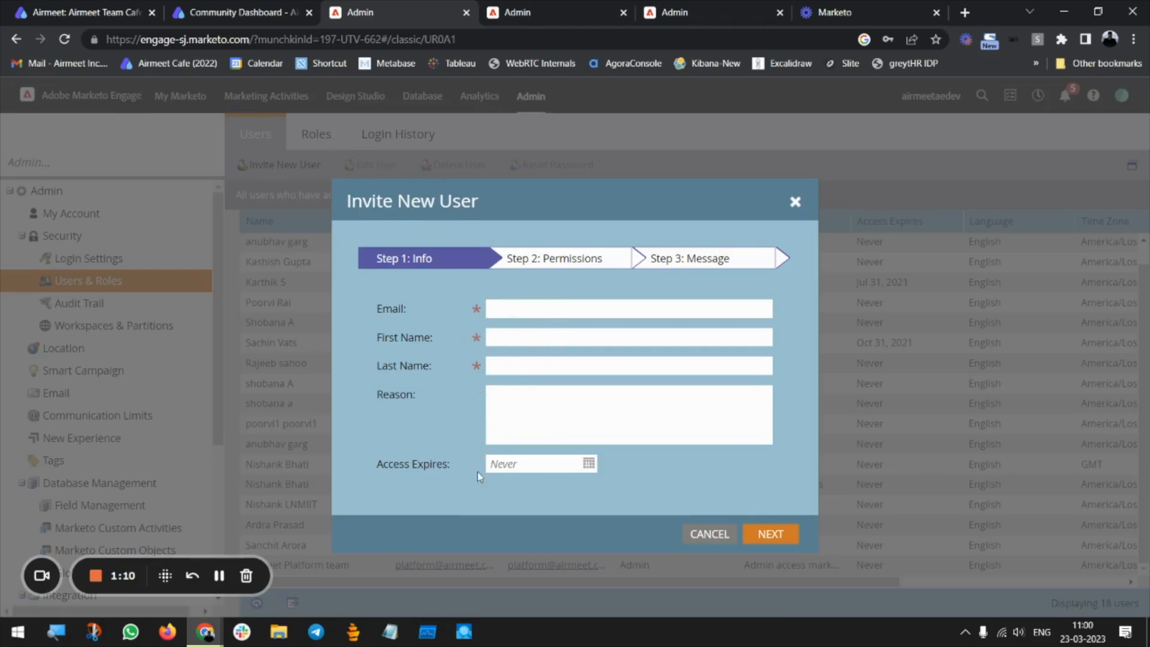
click(709, 534)
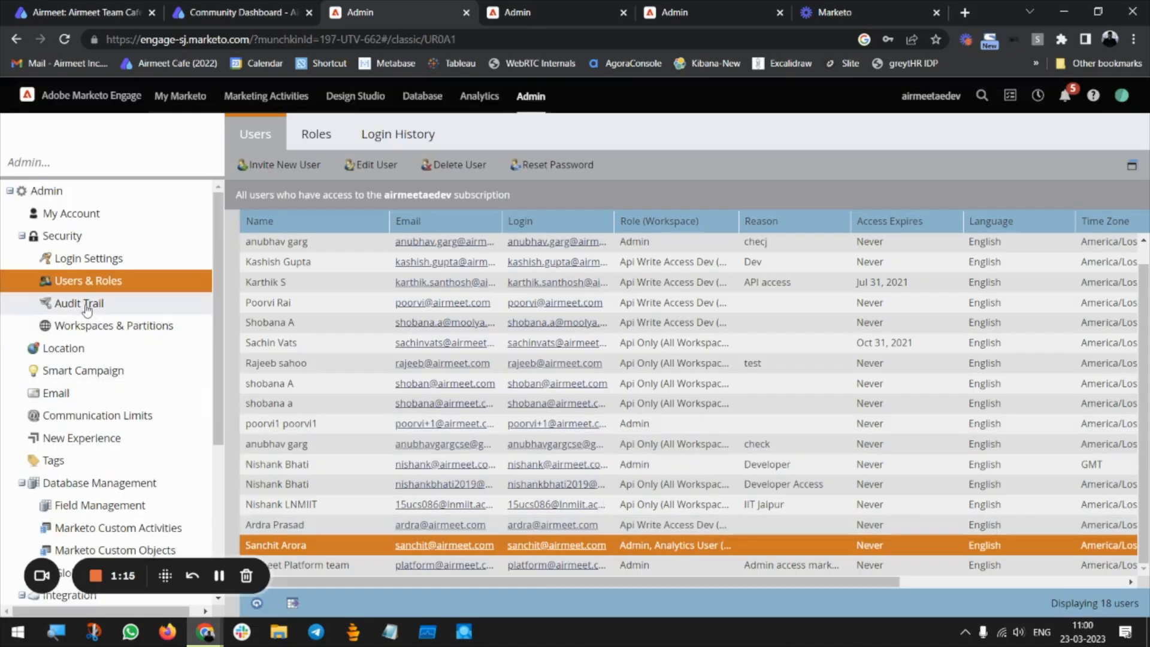
scroll(93, 324, down, 4)
scroll(91, 336, up, 5)
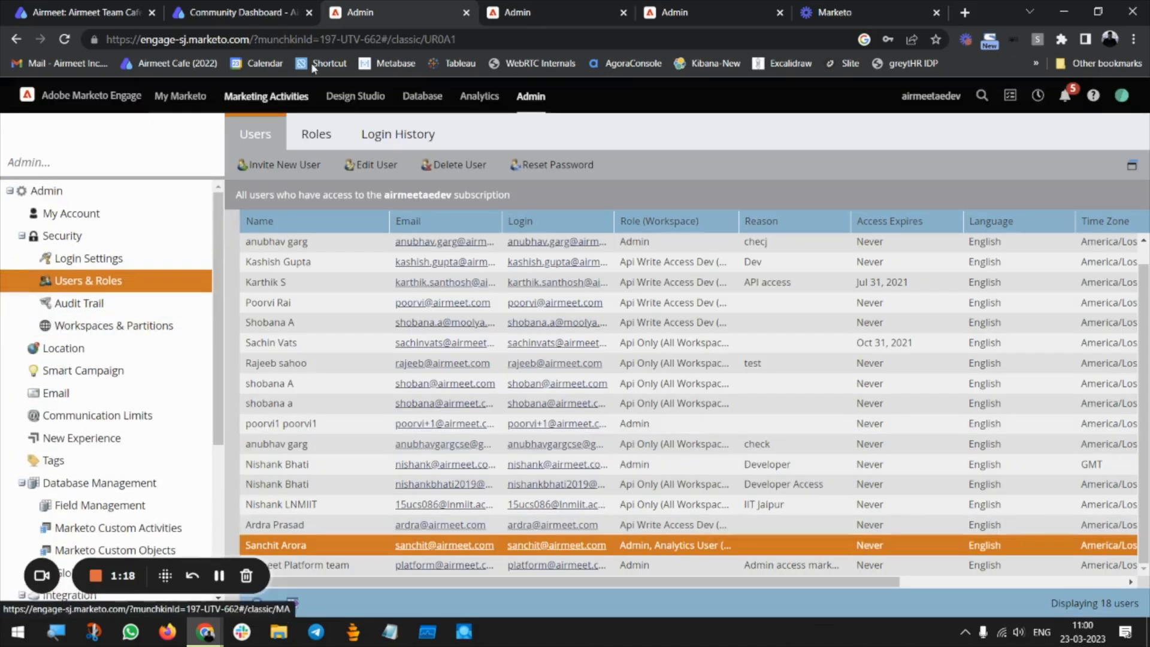
- Examine the settings and the client ID and client secret details of the last custom service in Marketo LaunchPoint
click(532, 9)
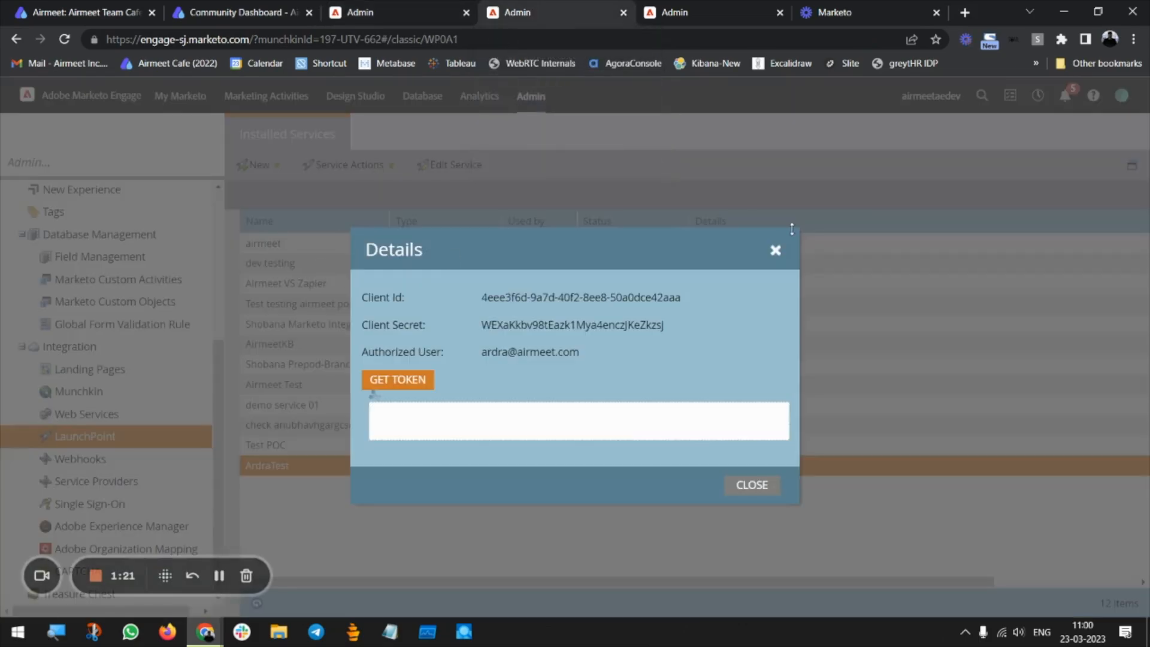
click(749, 482)
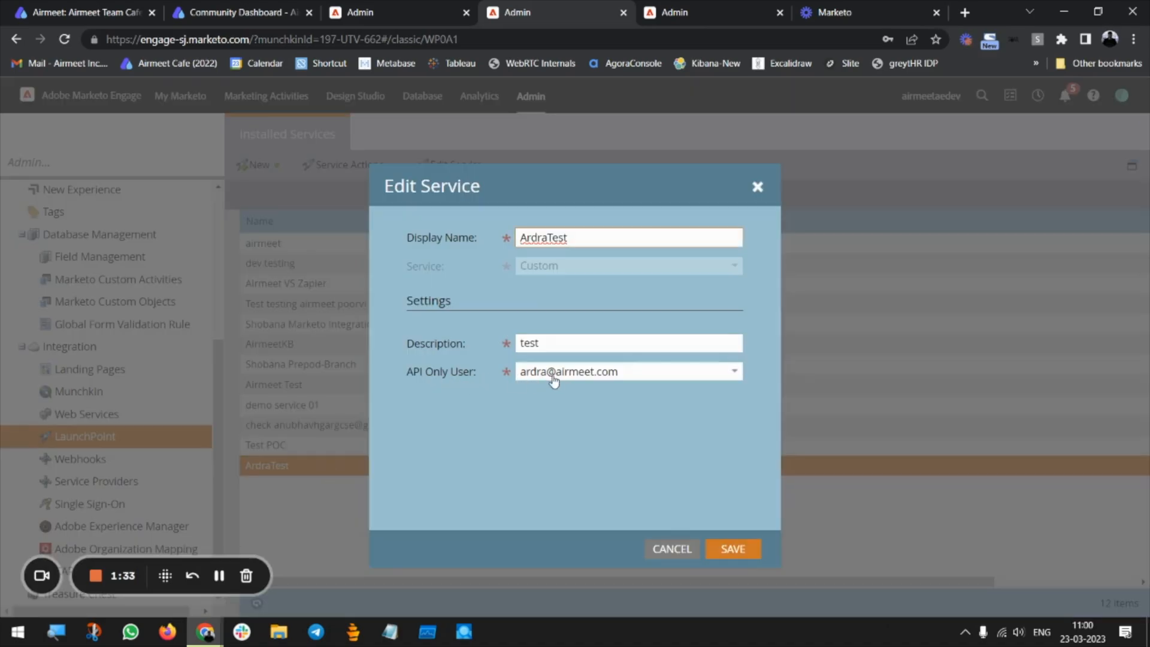
click(758, 187)
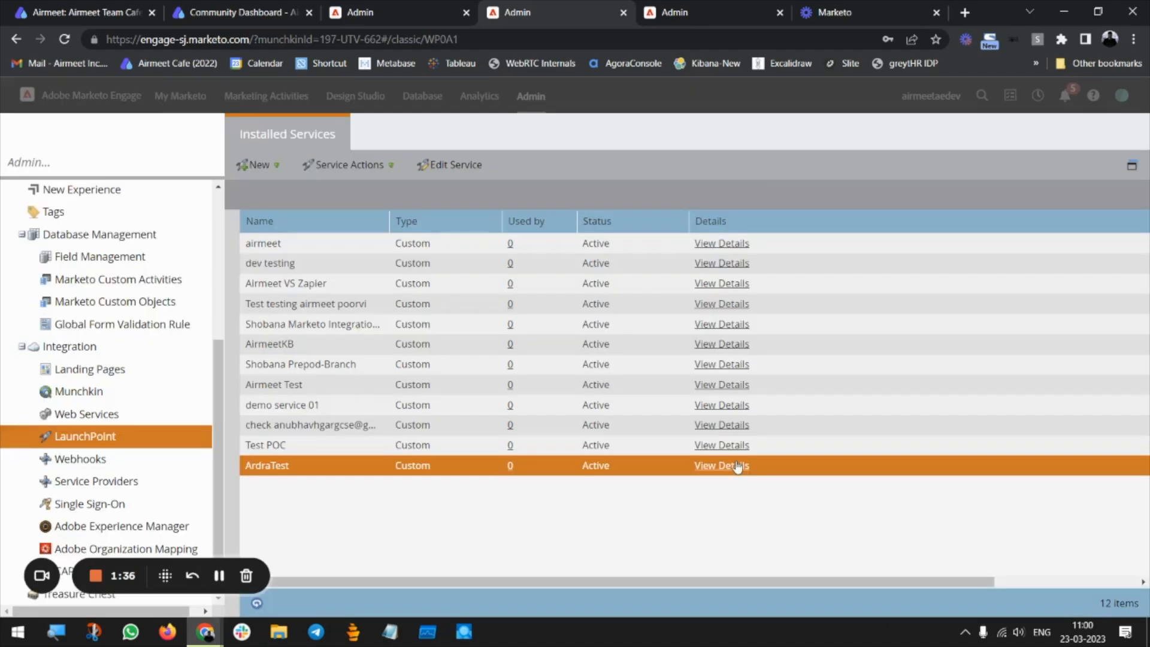
click(718, 472)
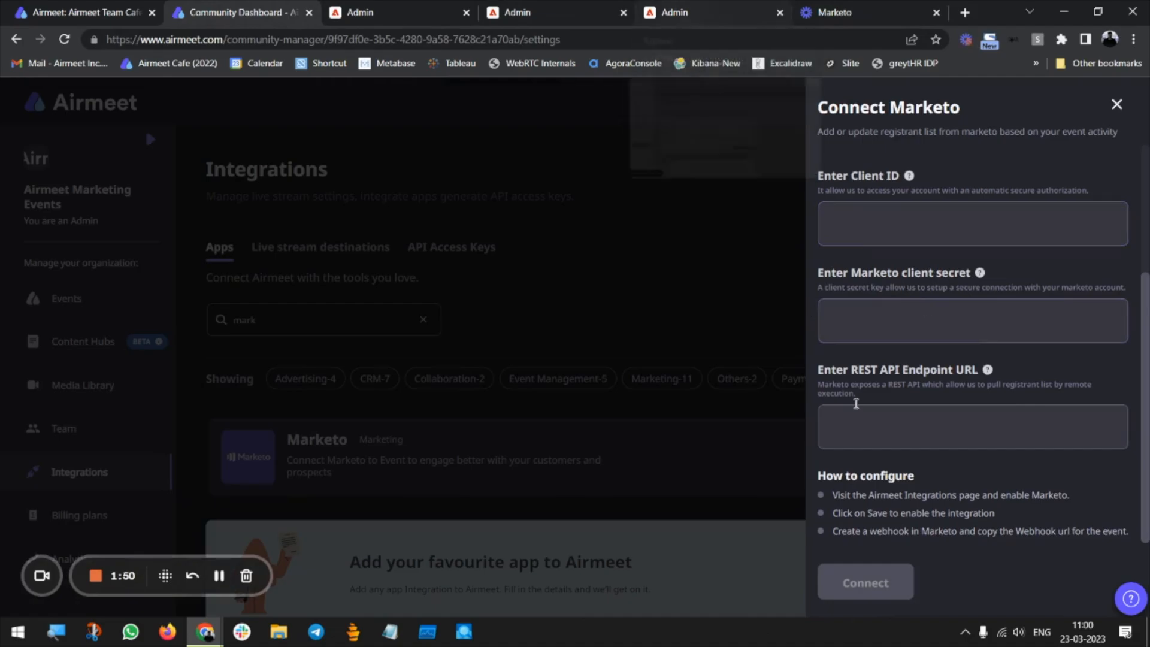
- Locate the REST API endpoint in Marketo's Web Services and the matching endpoint URL field in Airmeet's connection form
click(704, 21)
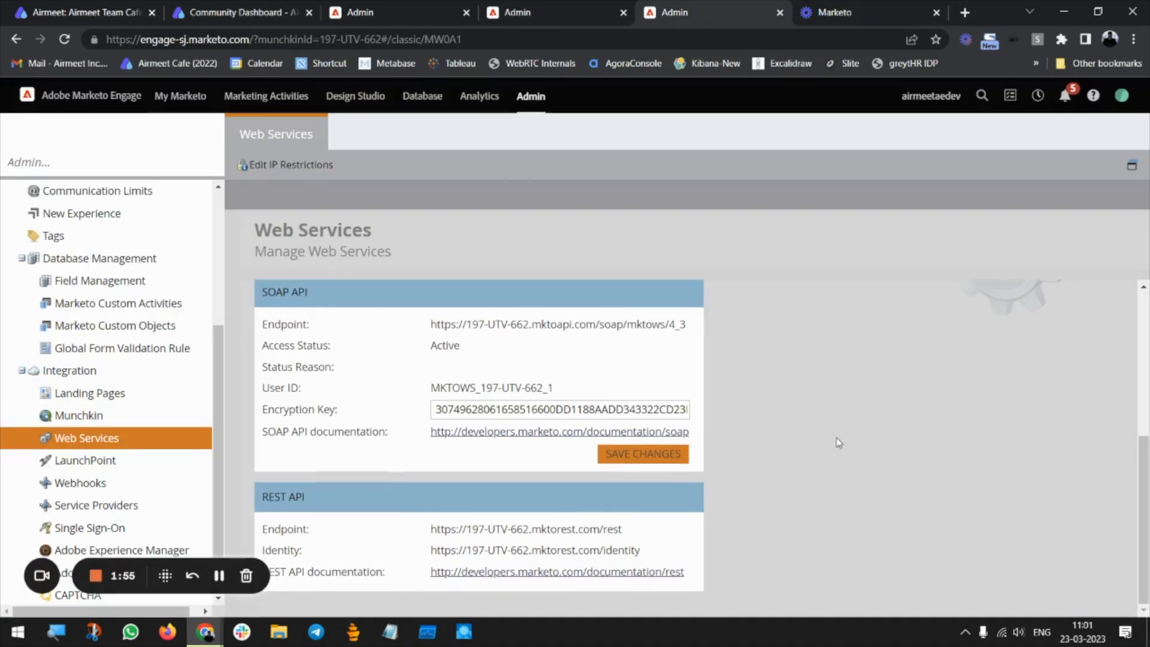
scroll(844, 444, up, 2)
scroll(849, 450, down, 2)
drag(437, 530, 612, 530)
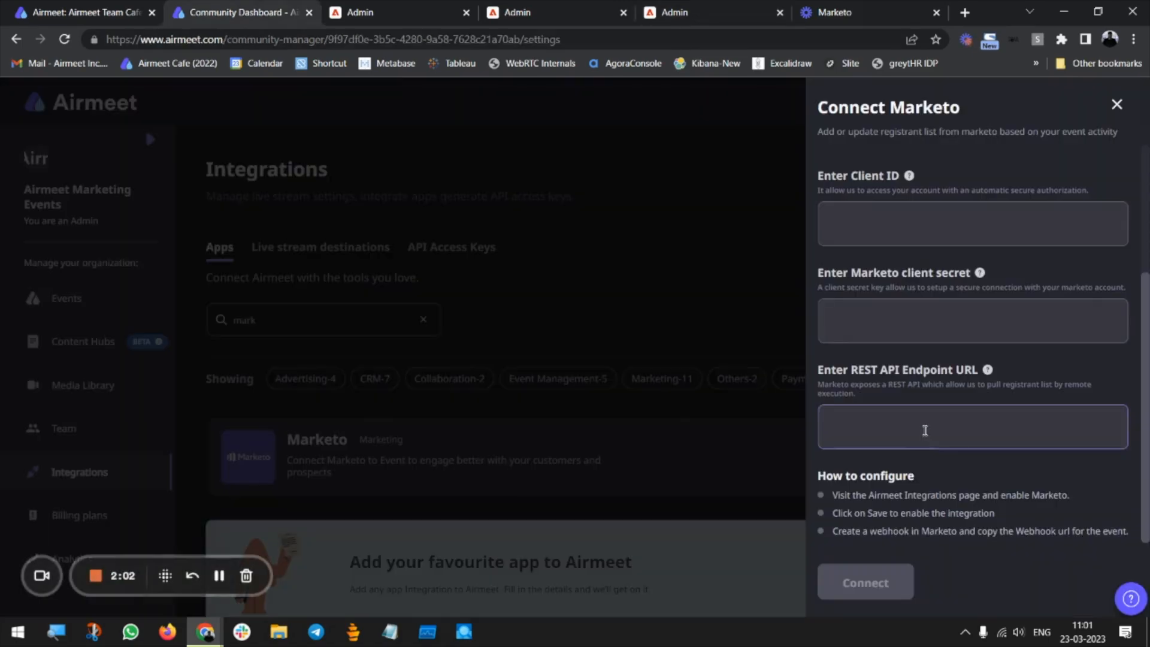
click(925, 430)
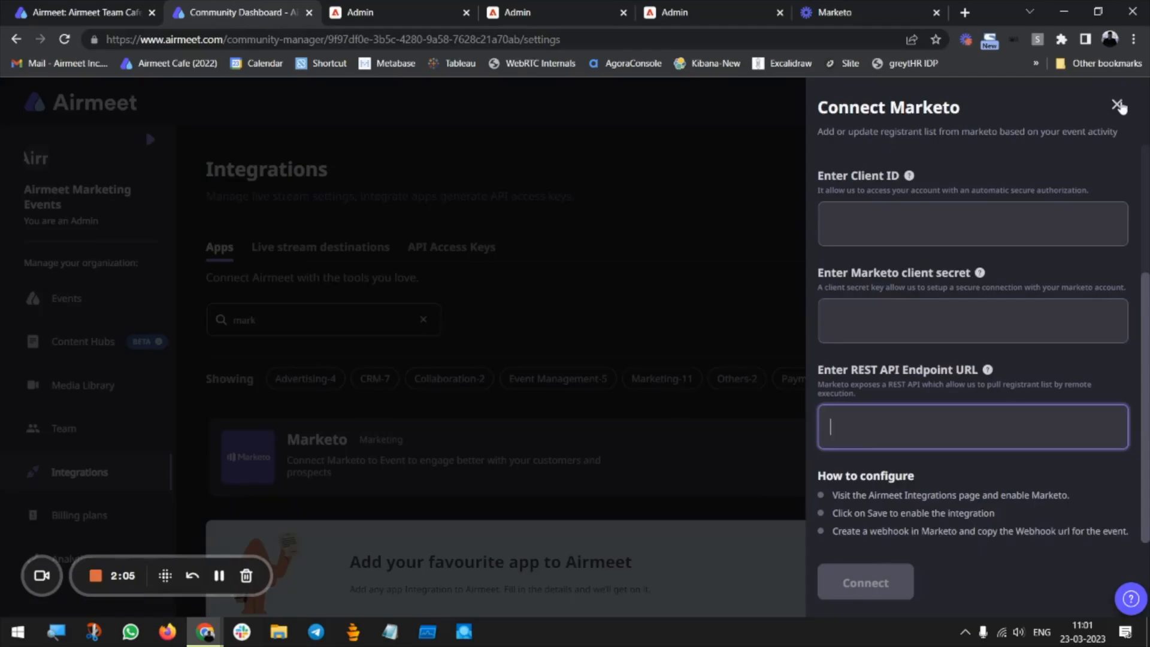
- Close the page with the Marketo connection form and look through the events list of the other Airmeet community
key(ctrl+w)
click(65, 283)
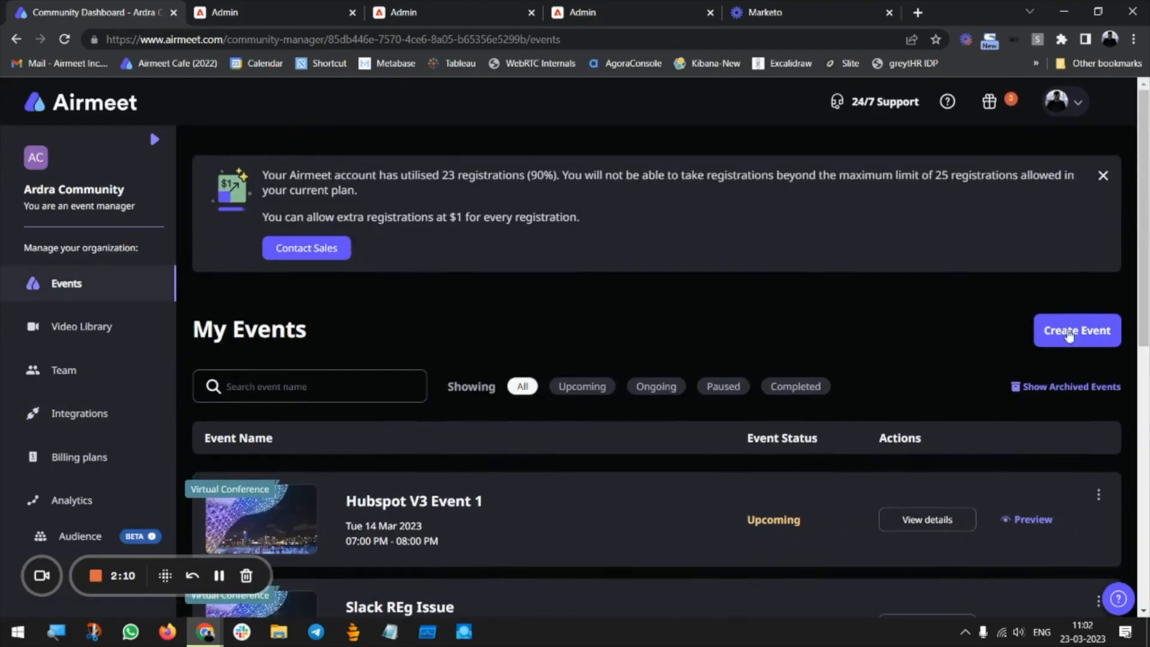
scroll(461, 521, down, 3)
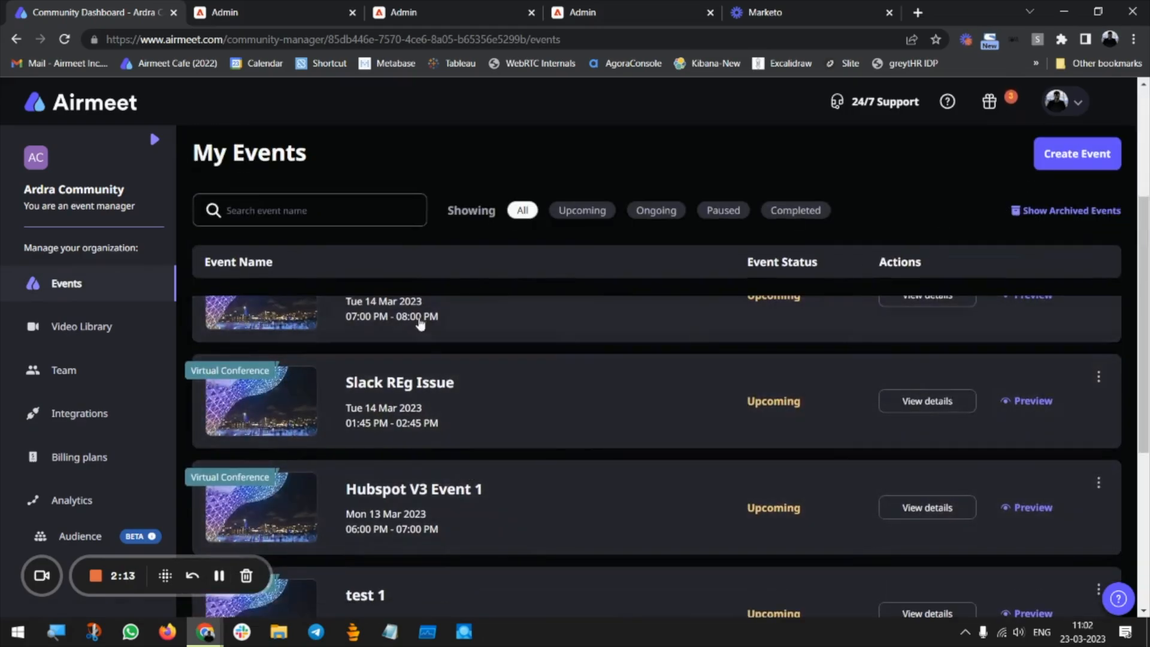
scroll(375, 449, up, 2)
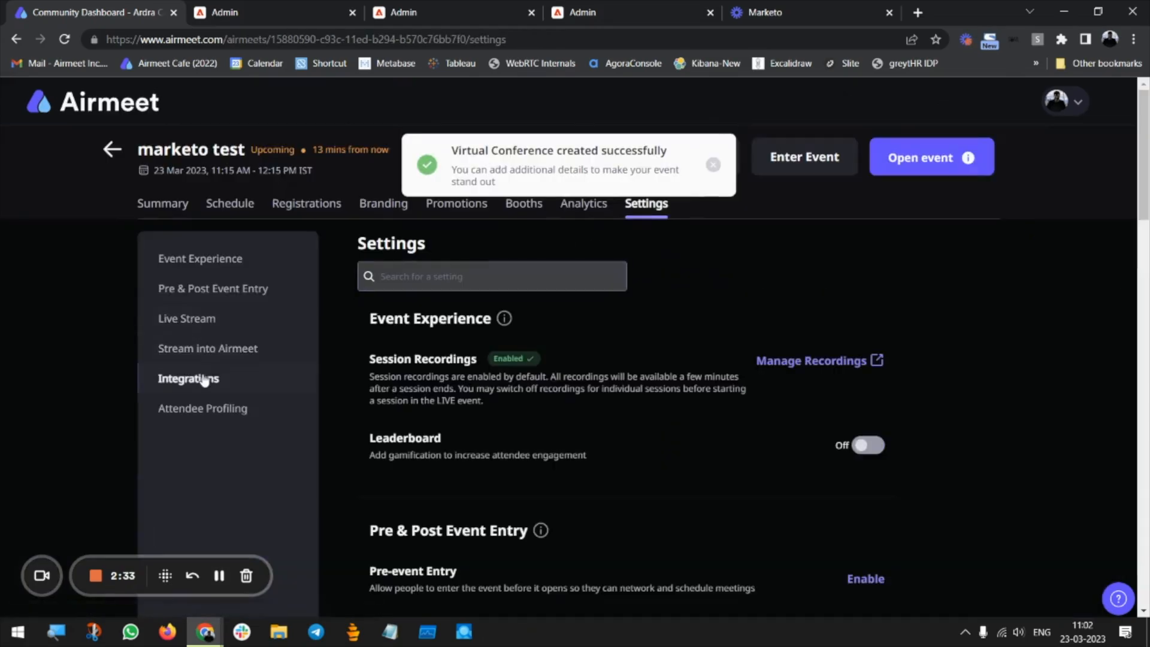
- Open the Marketo integration setup for the marketo test event and select its Event Webhook URL
click(188, 378)
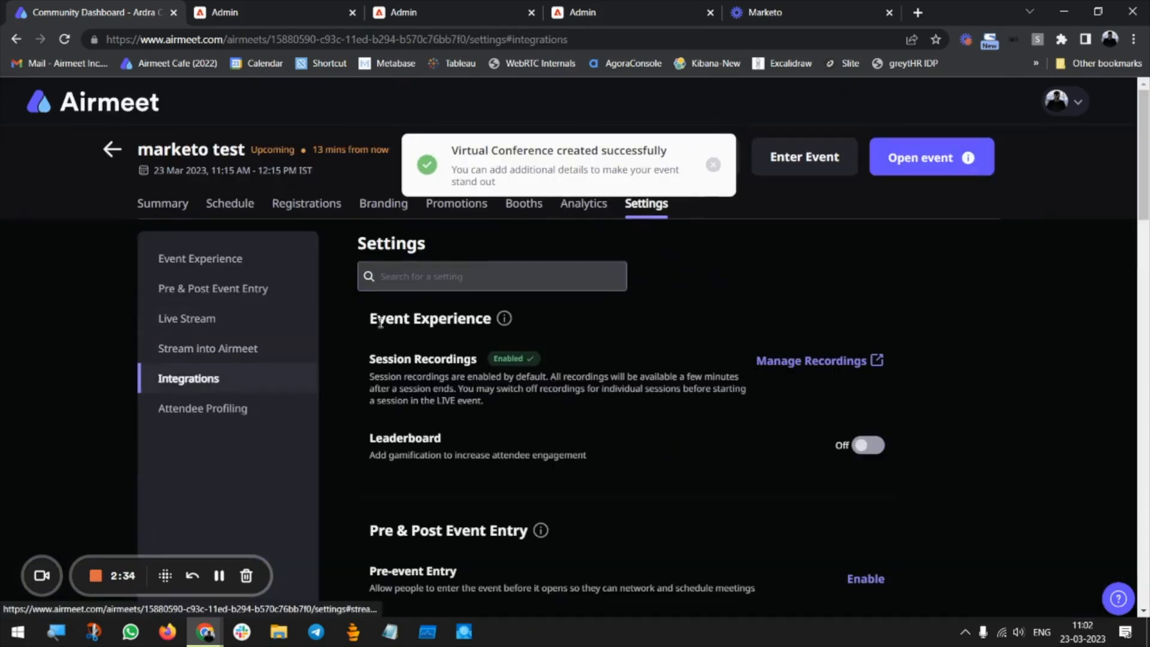
scroll(496, 456, down, 2)
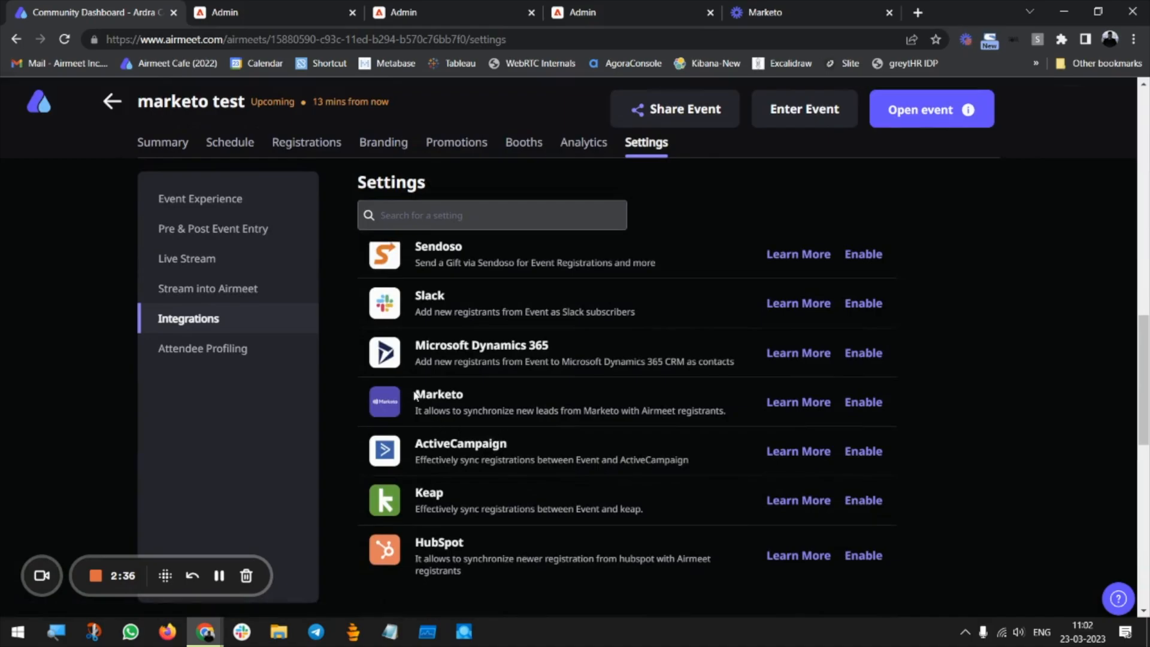
click(863, 401)
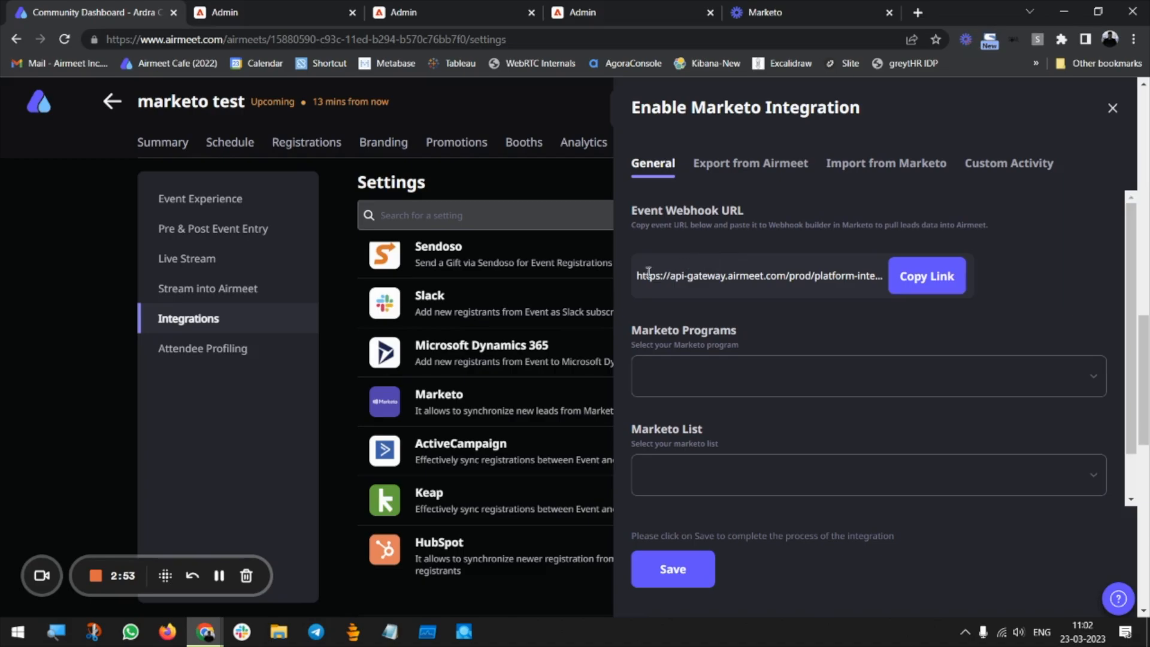
drag(641, 277, 777, 277)
- Review the registration field mappings for importing contacts from Marketo
click(860, 168)
scroll(853, 415, down, 1)
scroll(855, 416, down, 1)
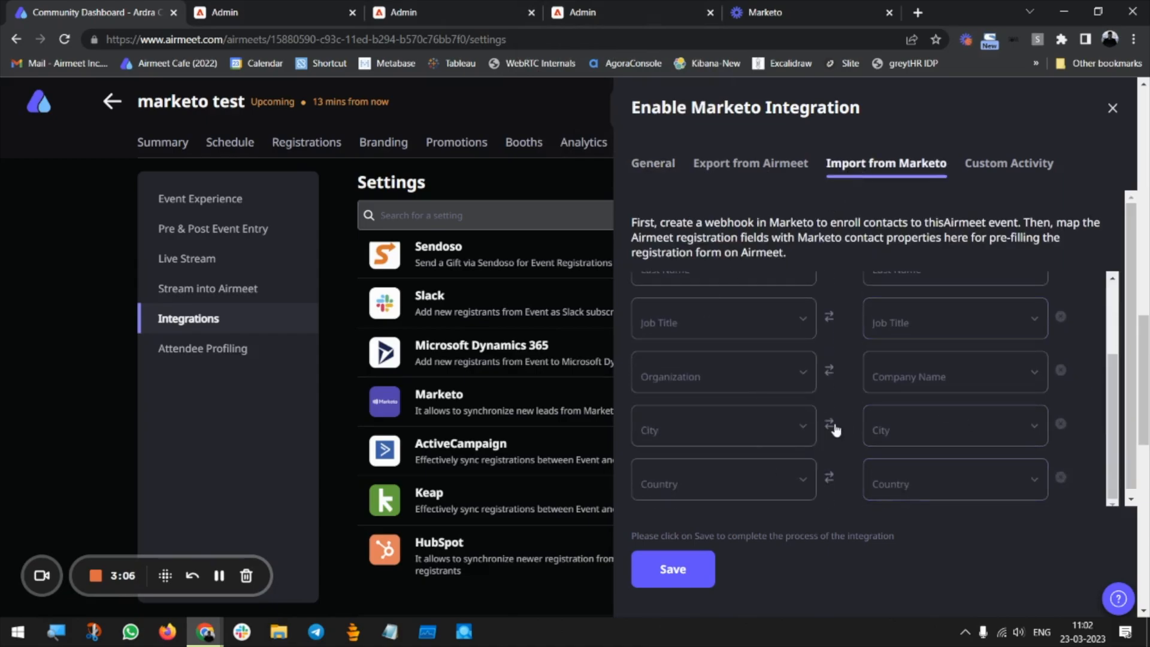
scroll(848, 357, up, 3)
- Examine the general integration settings for the Marketo program, Marketo list and direct access link
click(648, 166)
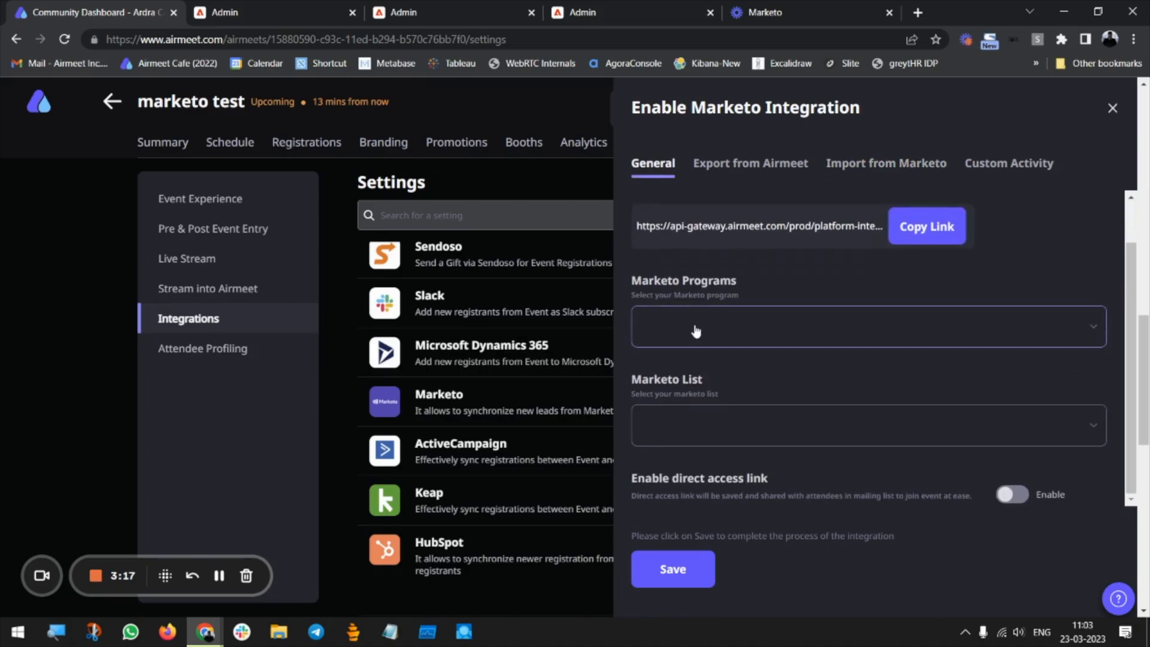
scroll(773, 384, down, 3)
scroll(778, 379, up, 1)
scroll(779, 381, down, 1)
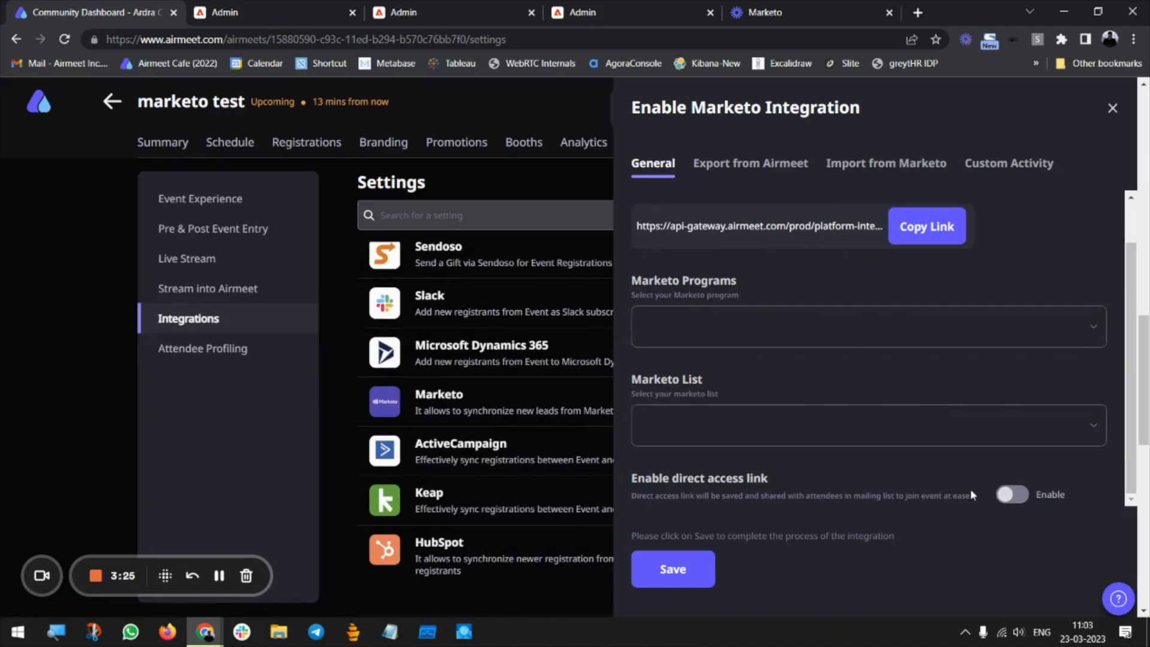
- Try the direct access link option on and off, checking the Export from Airmeet field mapping in between
click(1018, 496)
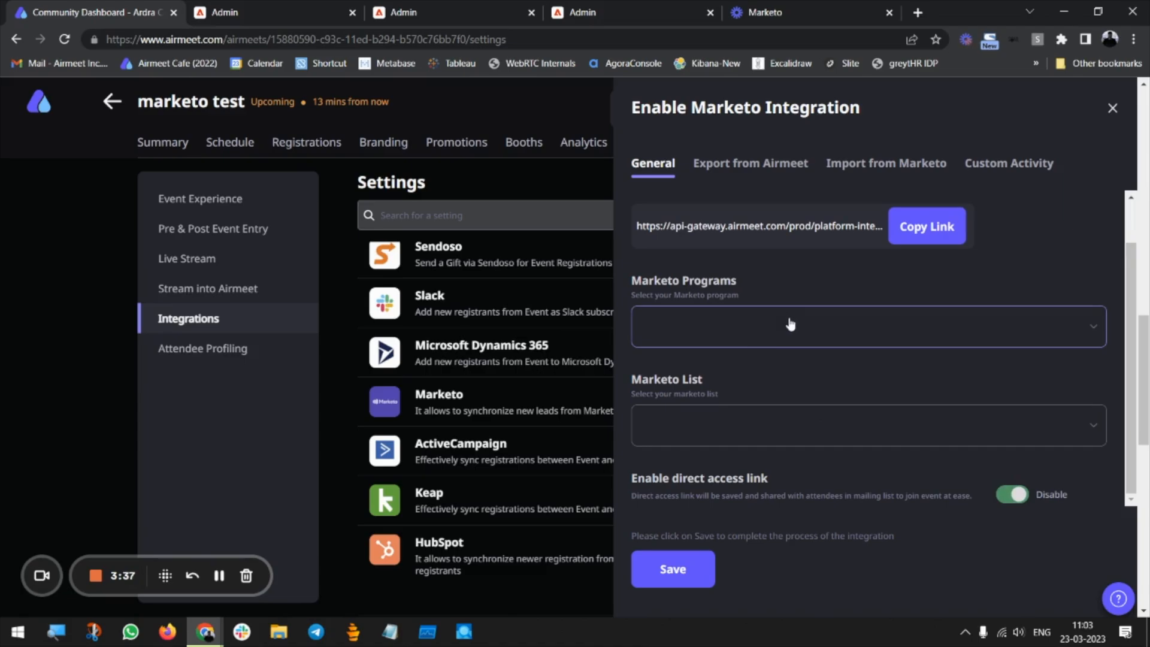
click(759, 164)
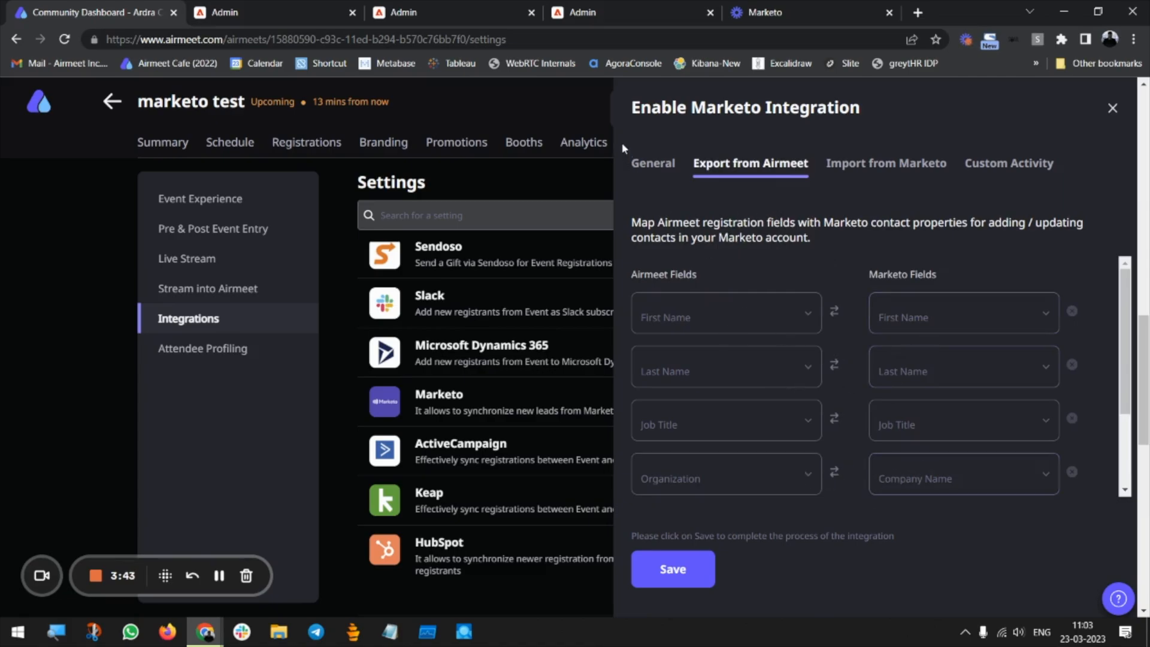
click(652, 168)
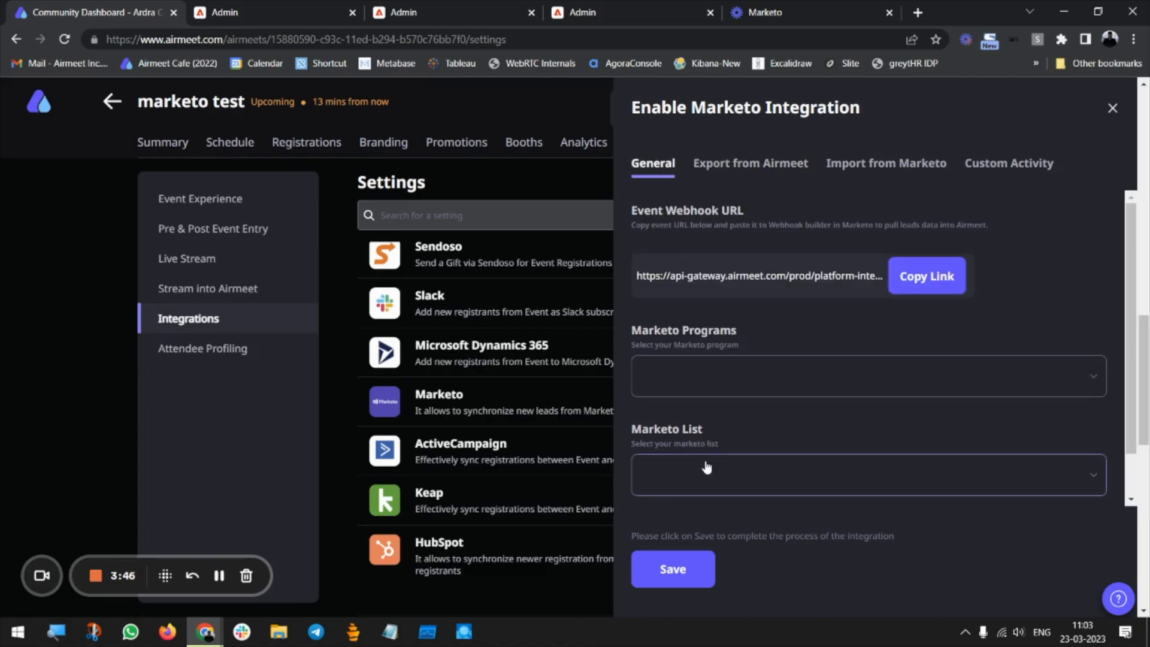
scroll(869, 455, down, 1)
click(1012, 496)
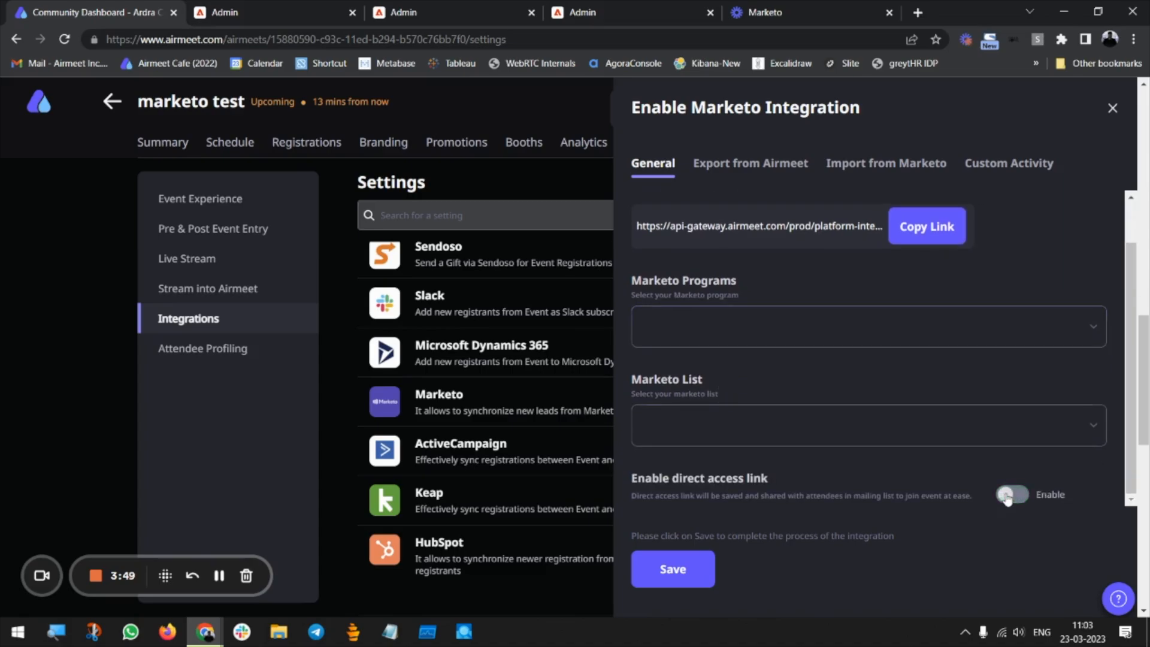
- Review the custom activities that can be sent from the event to Marketo
scroll(791, 239, up, 1)
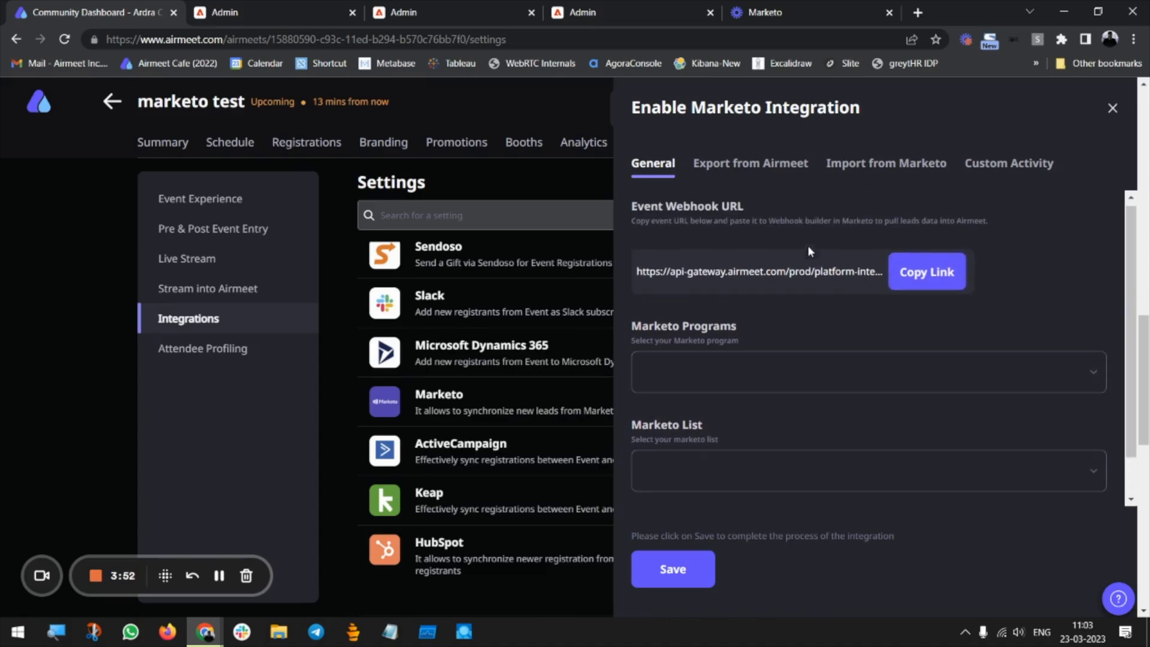
click(1008, 171)
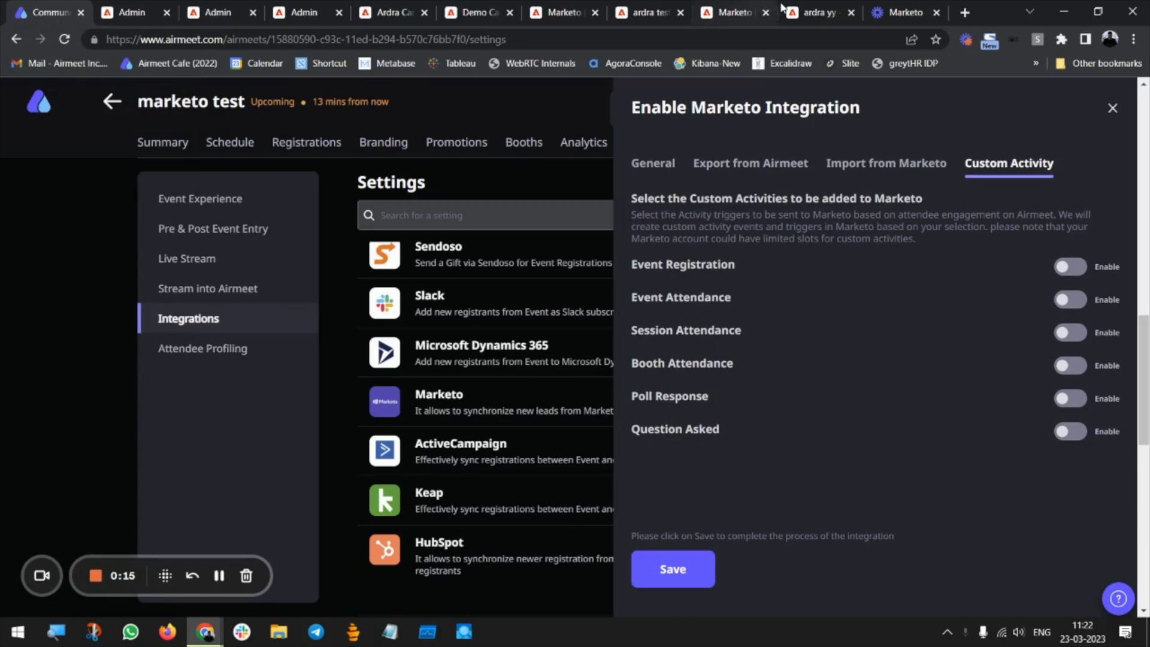
- Switch to the person record in Marketo and find the Direct Access Link fields for Airmeet events in its general info
click(815, 14)
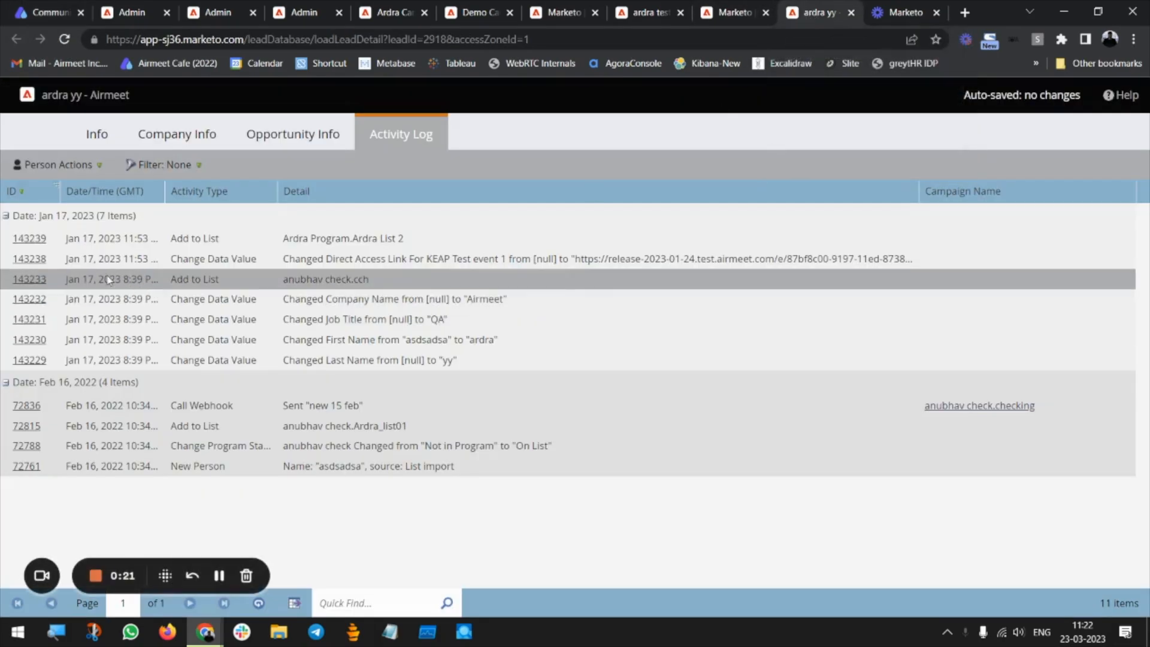
click(96, 134)
scroll(688, 343, down, 15)
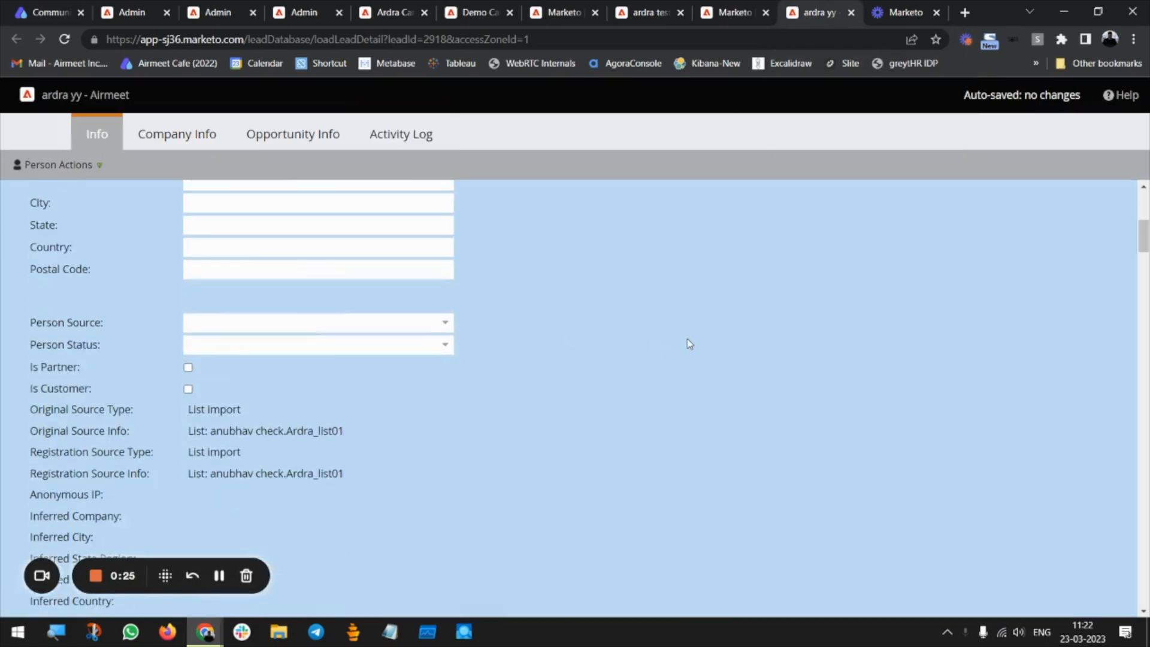
scroll(671, 396, down, 5)
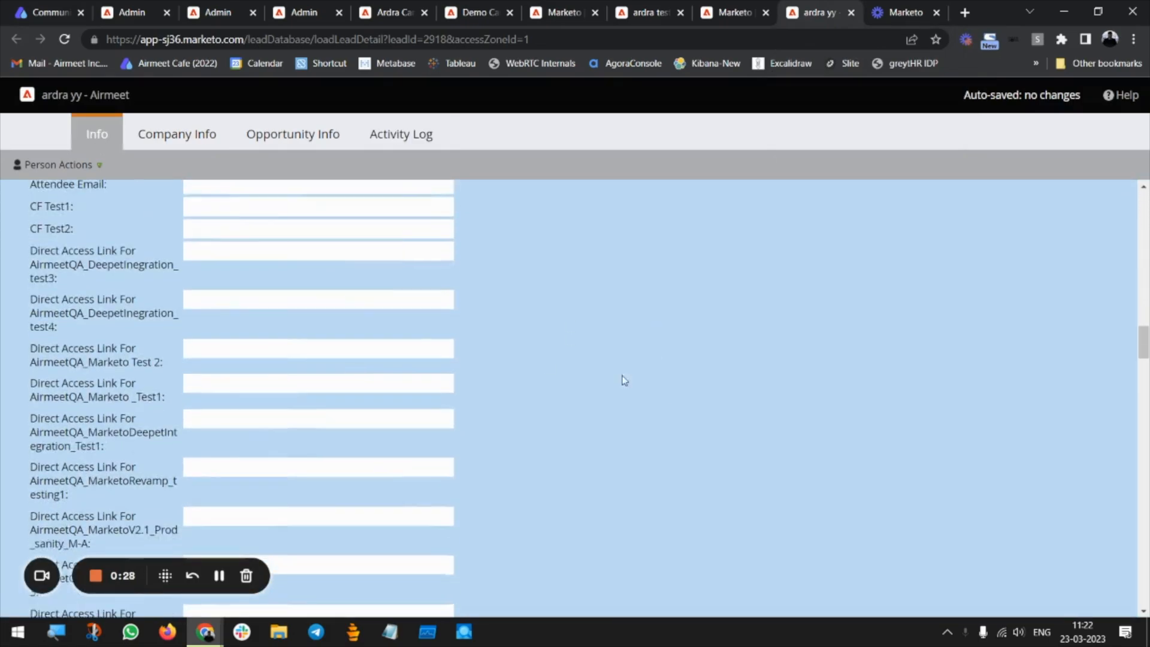
triple_click(79, 271)
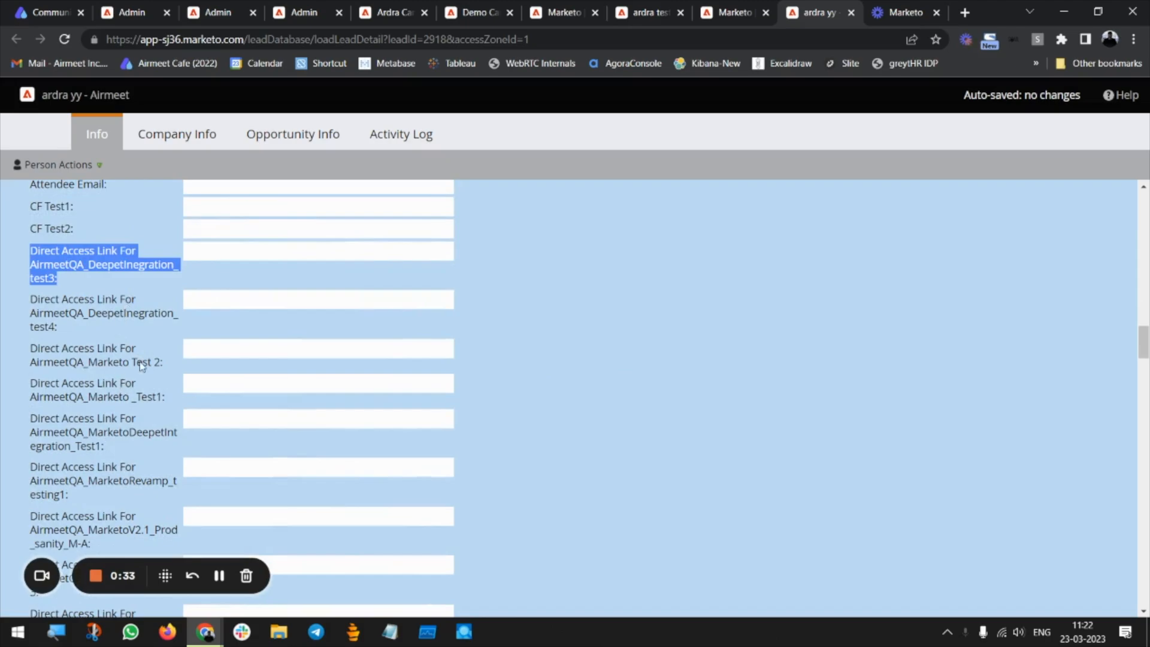
- Review the test person's activity log in Marketo and check the details of the Attend Session activity
click(433, 144)
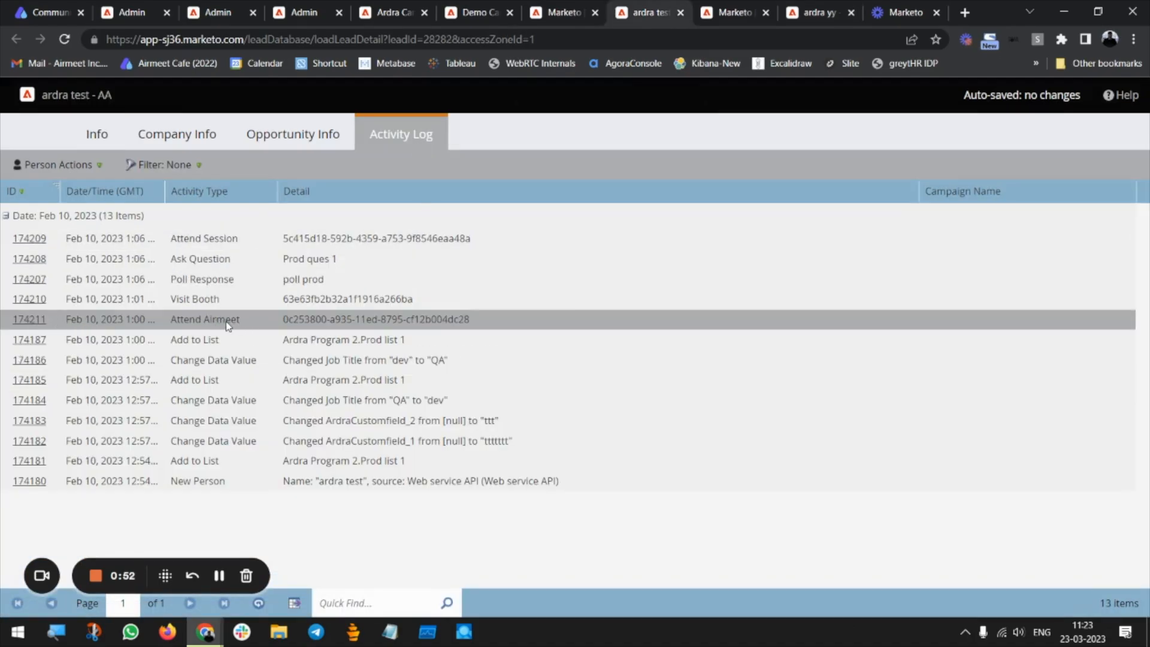
click(227, 322)
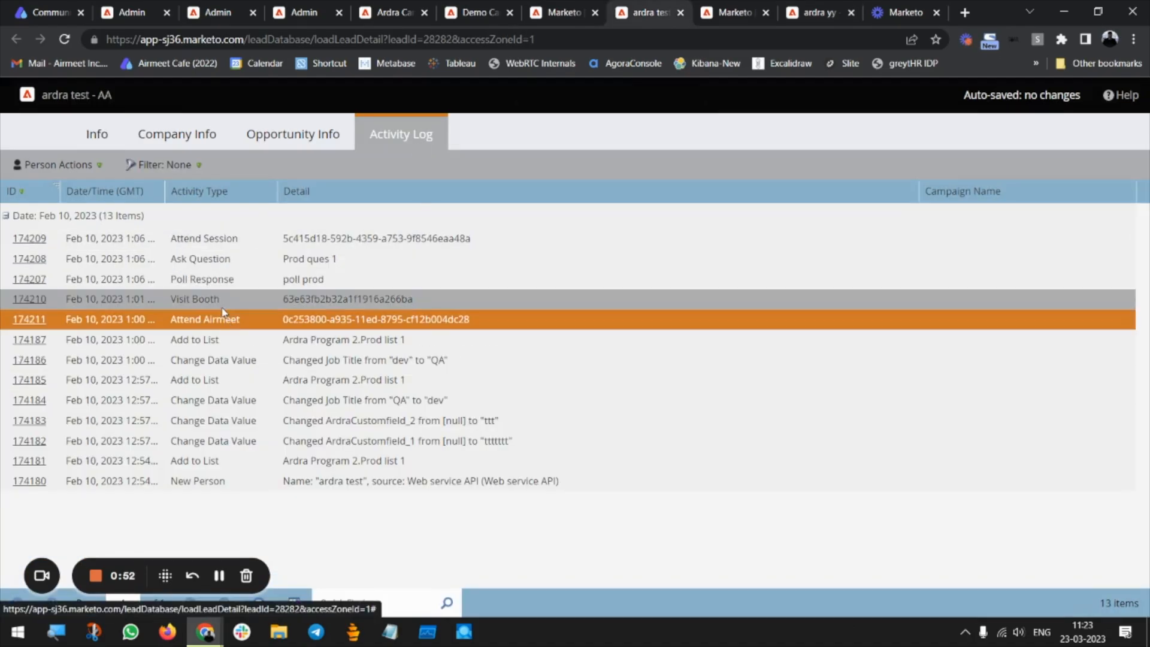
double_click(218, 239)
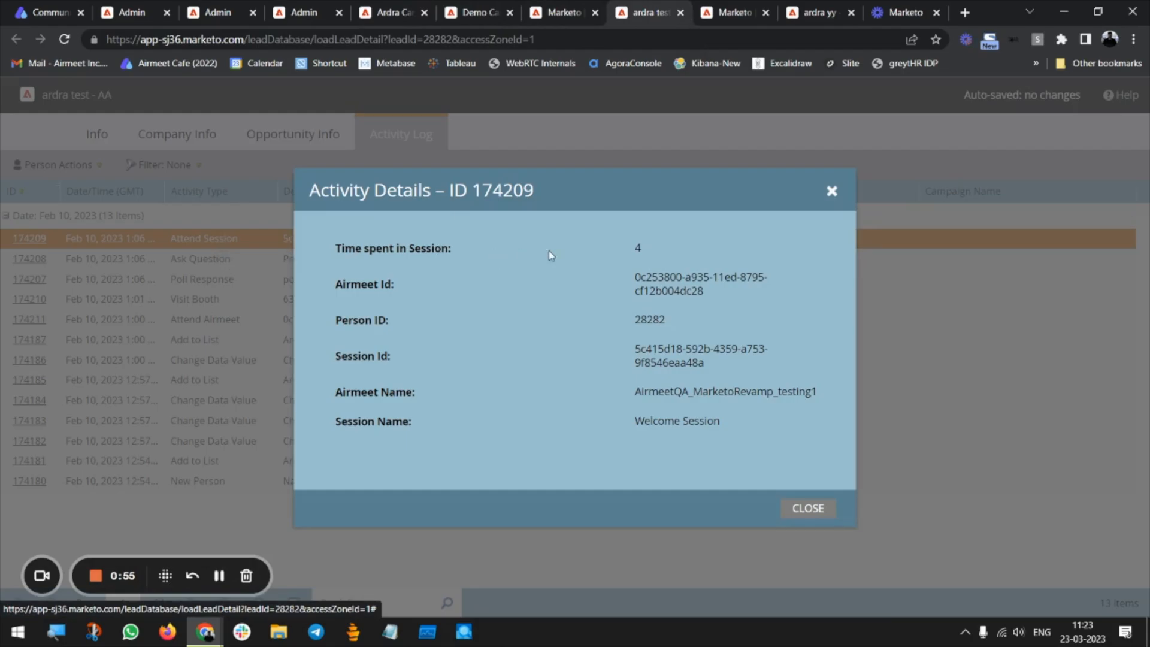
key(Escape)
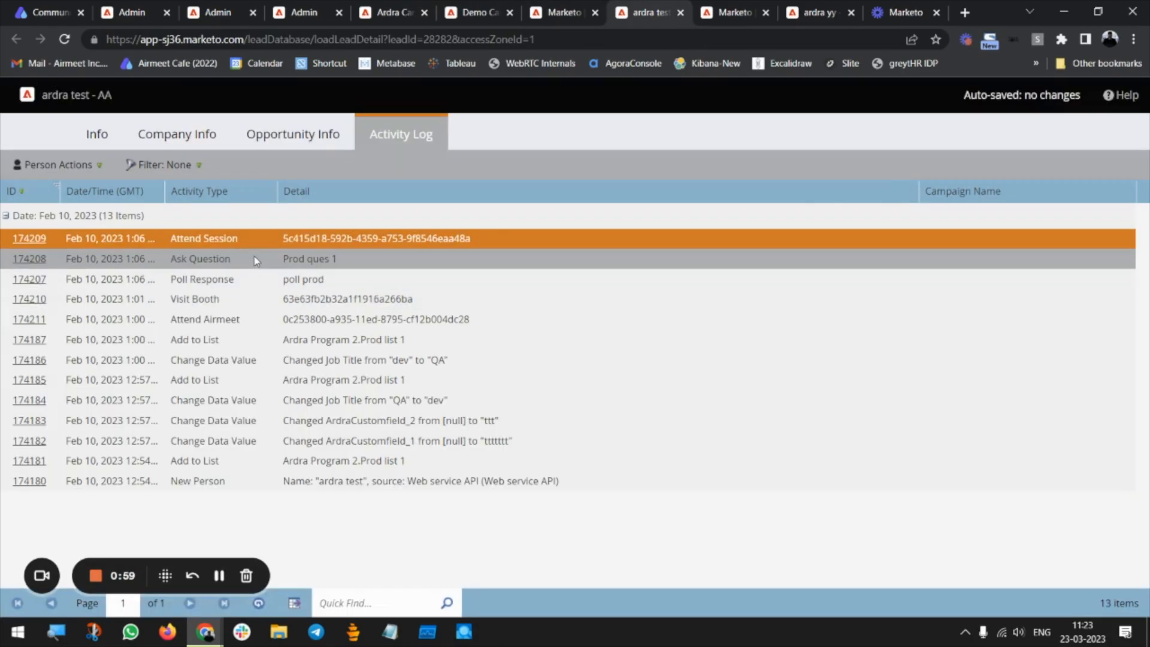
- Check the time spent in event for the Attend Airmeet activity, and recheck the Attend Session entry
double_click(225, 316)
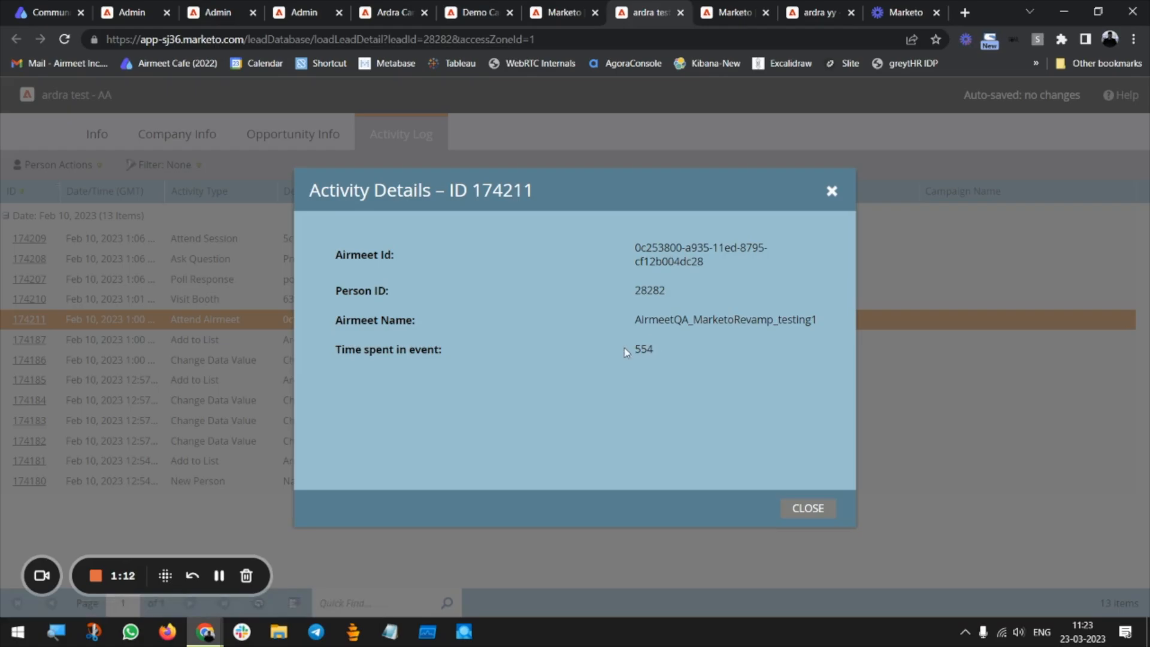
drag(349, 353, 672, 351)
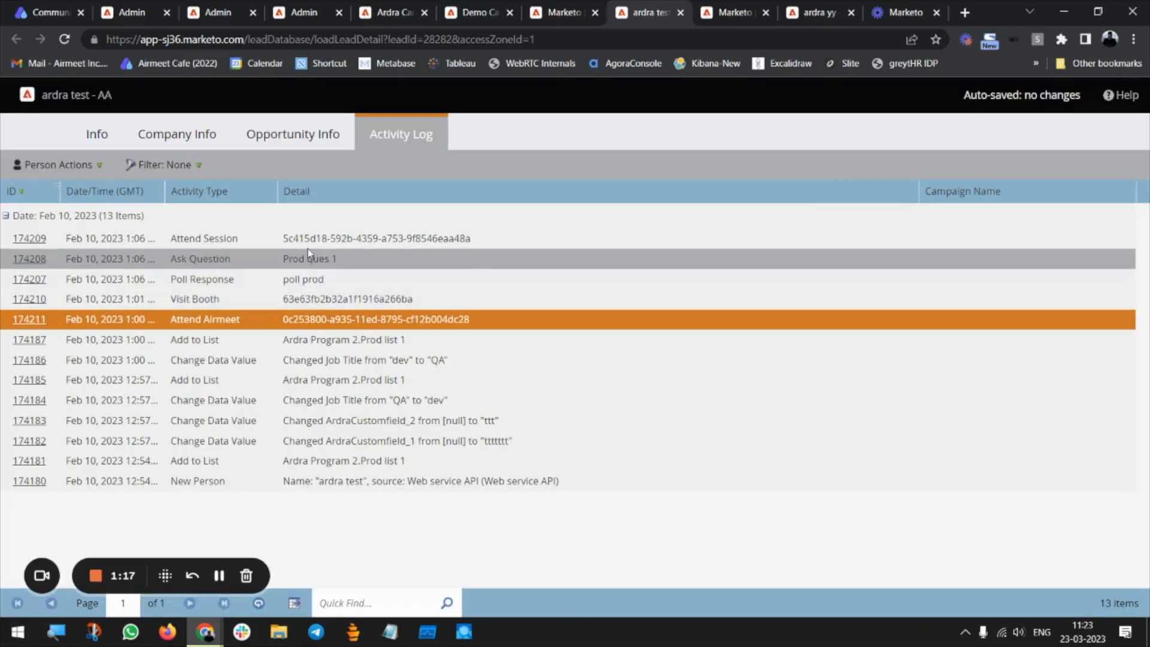
double_click(313, 243)
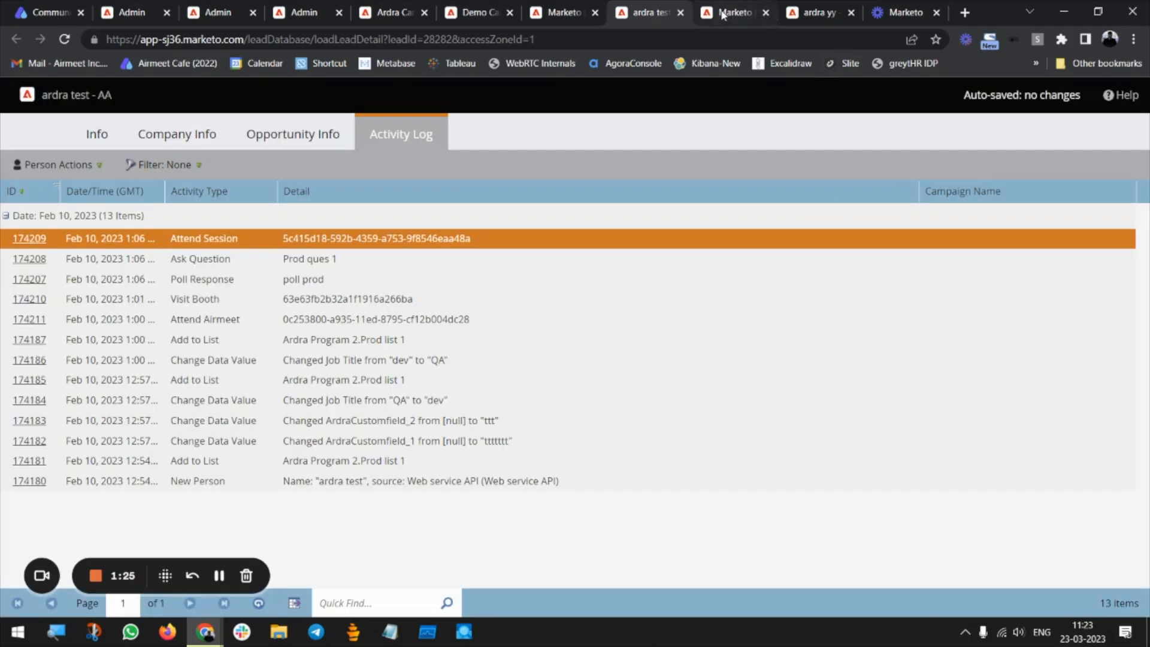
- Check the qualified people of the Demo Campaign and open the campaign's smart list
click(557, 12)
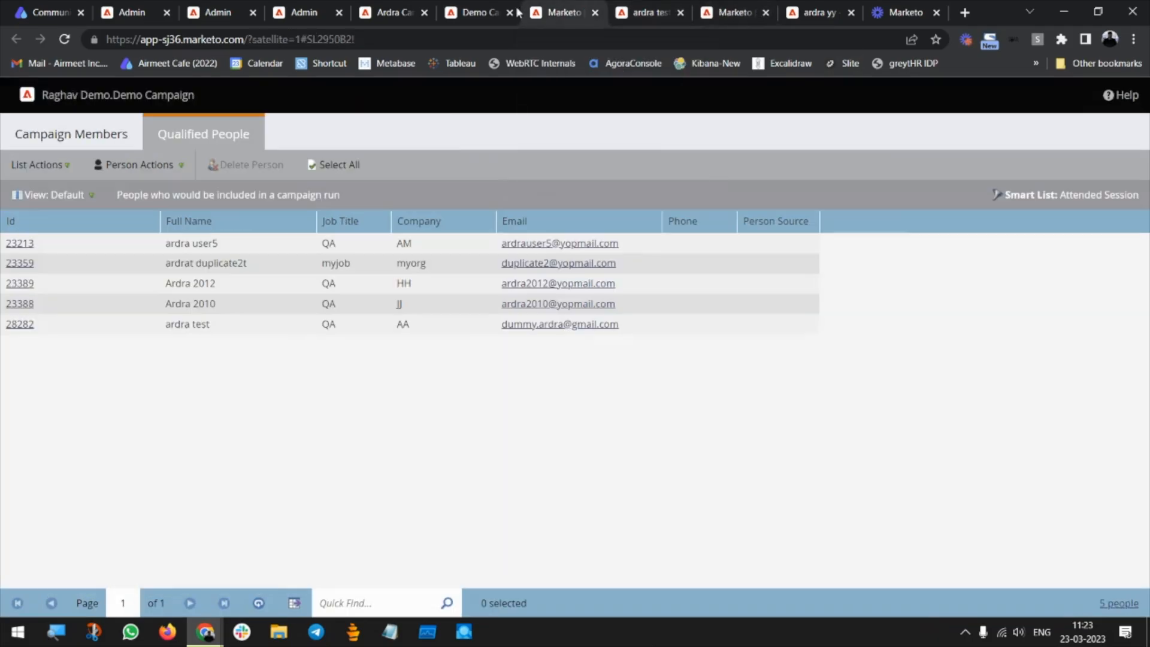
click(476, 12)
click(396, 134)
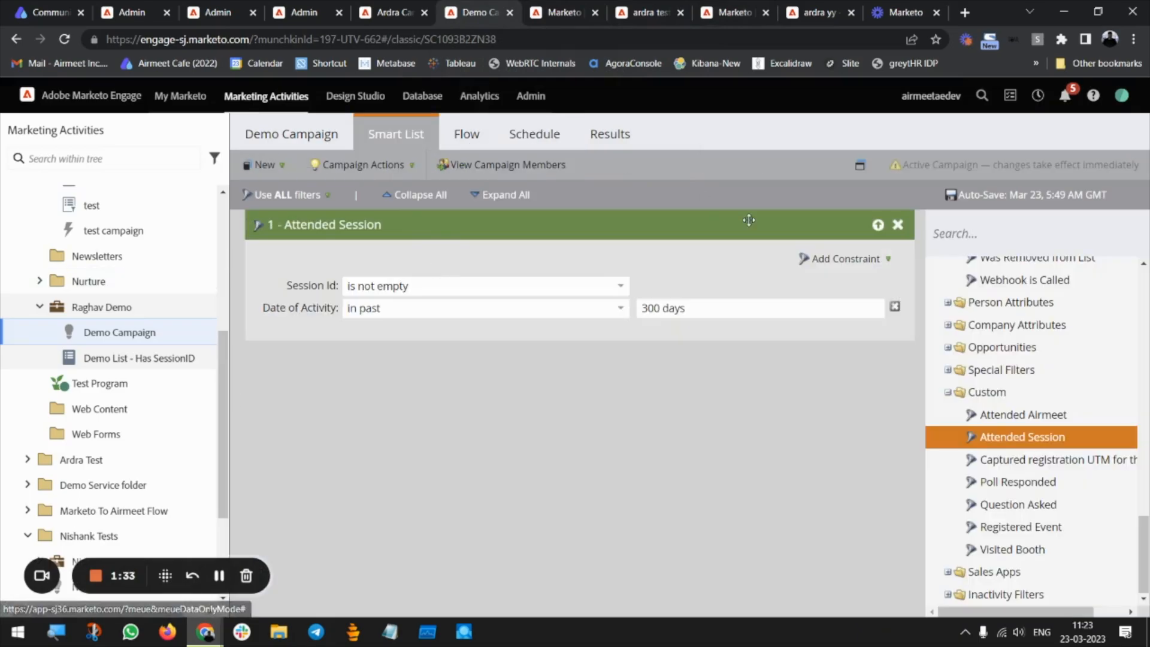
- Examine the custom Airmeet triggers available to the smart list, including Registers for the Event
scroll(1109, 479, up, 20)
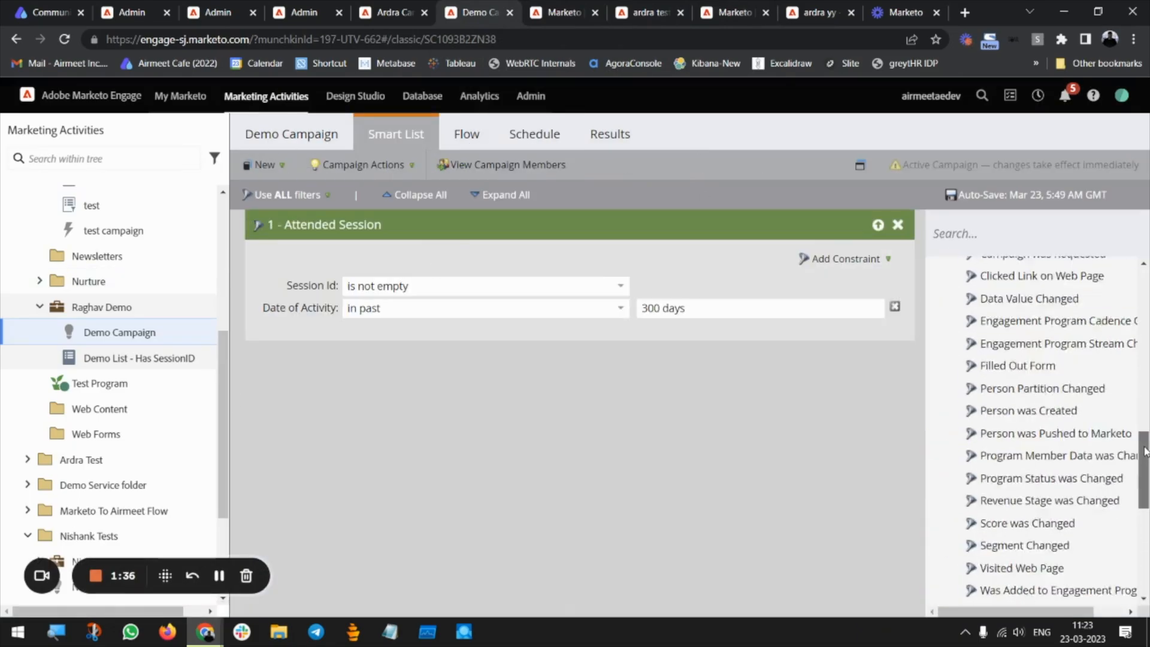
click(946, 290)
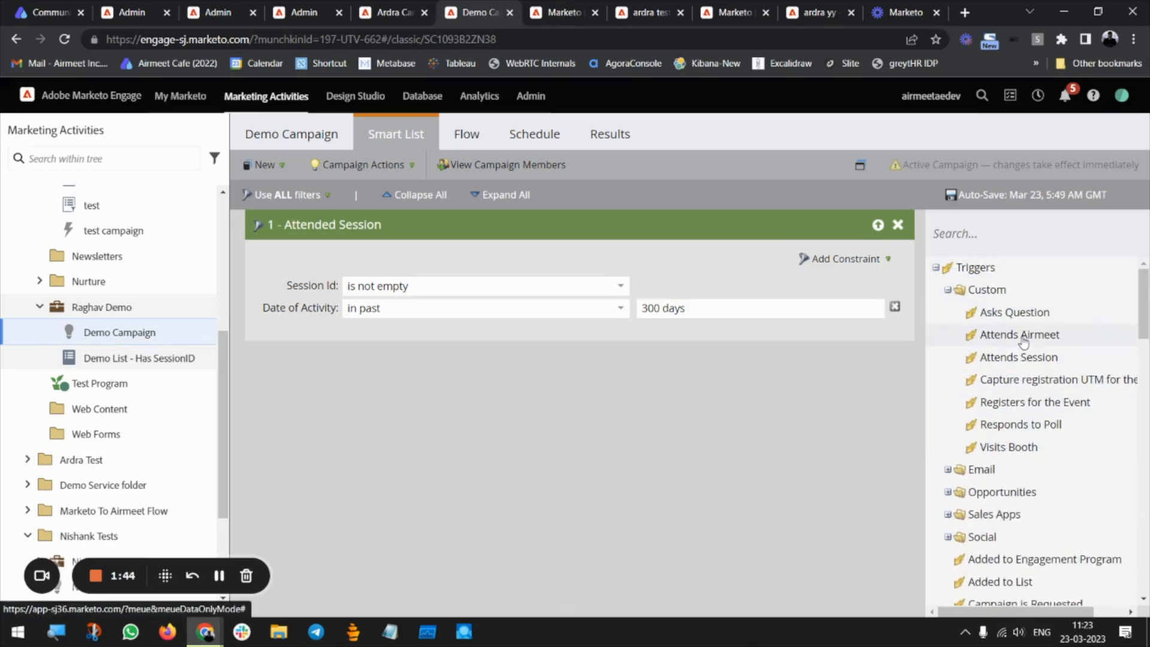
click(1016, 411)
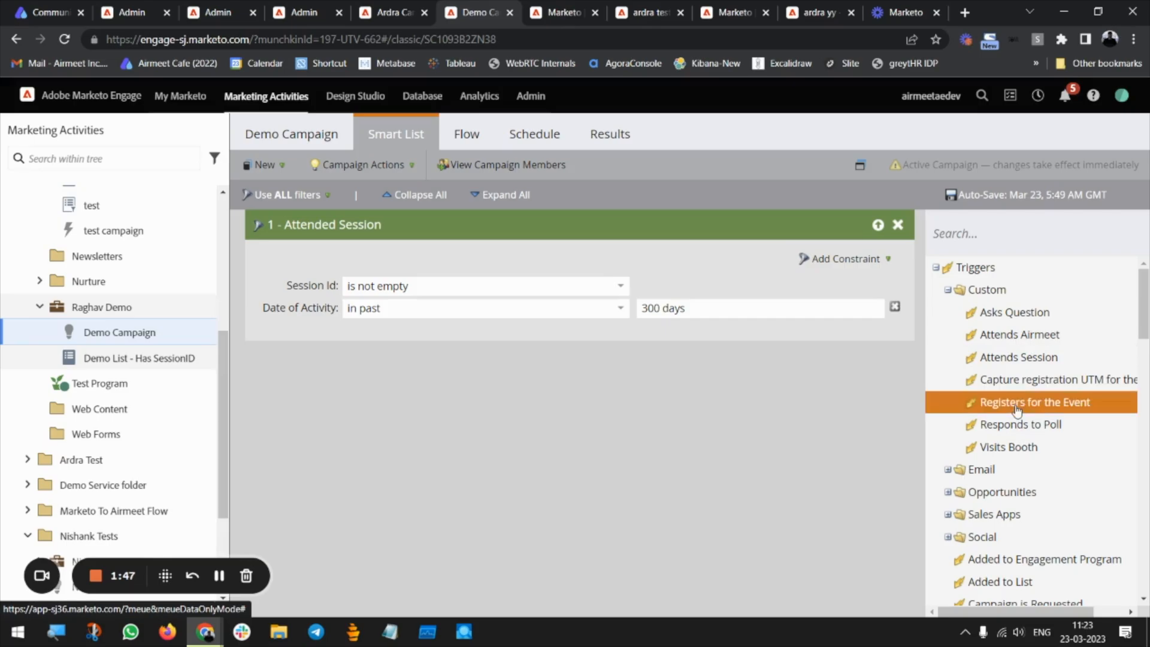
scroll(1141, 374, down, 1)
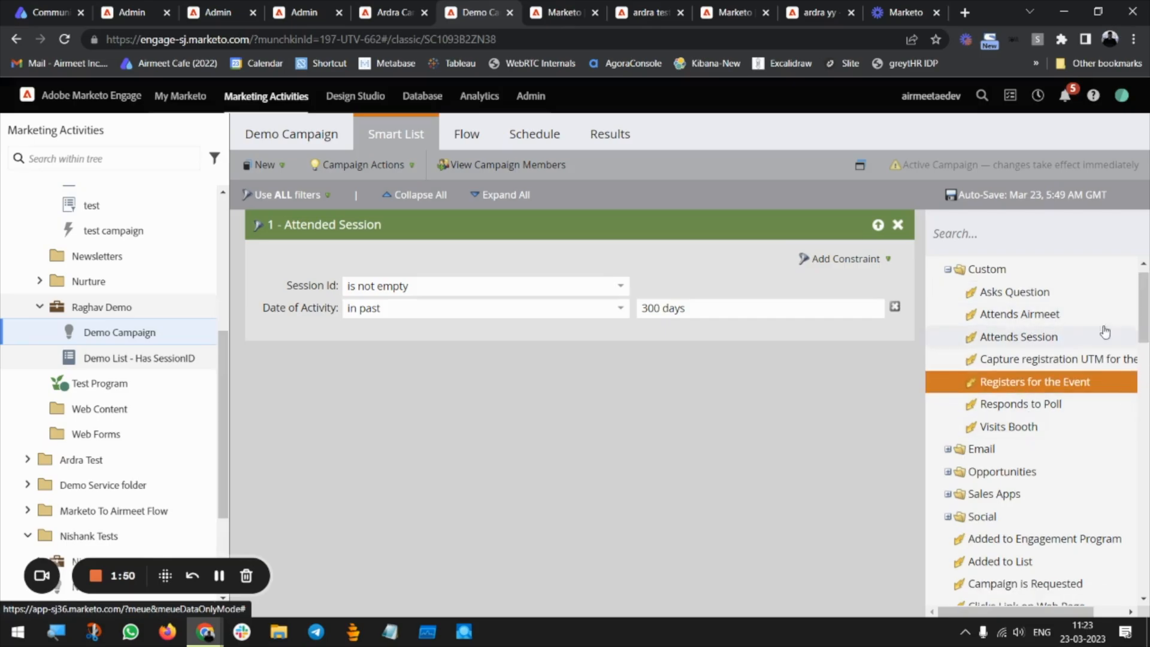
- Examine the custom Airmeet filters available to the smart list
drag(1144, 331, 1144, 583)
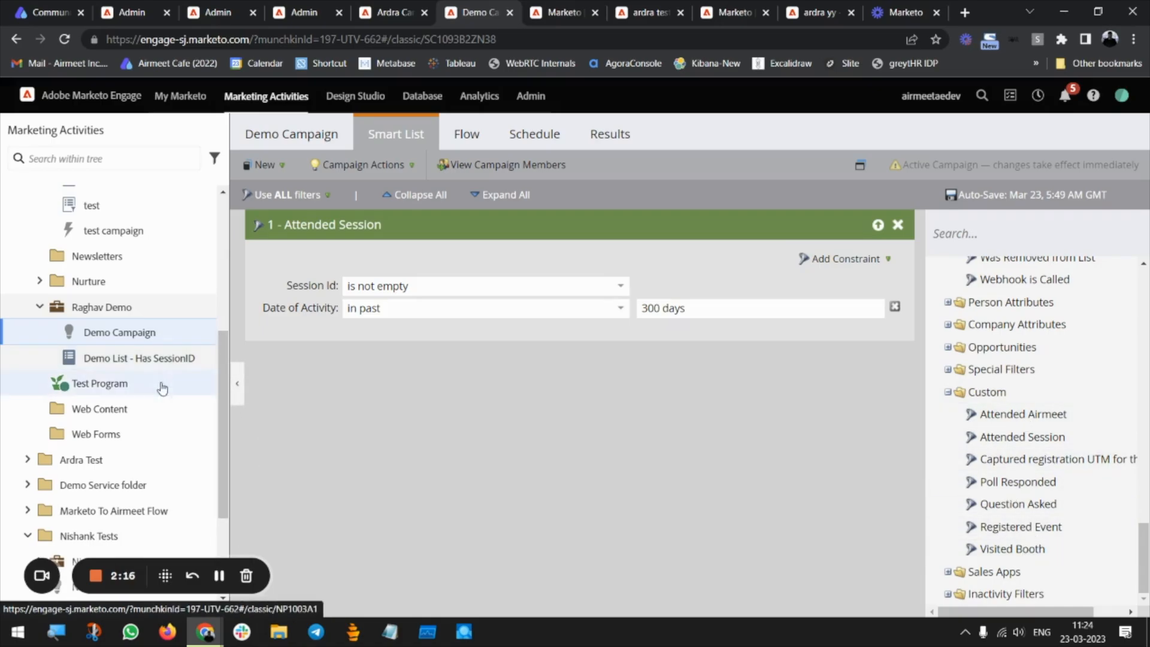
scroll(174, 420, up, 4)
click(219, 576)
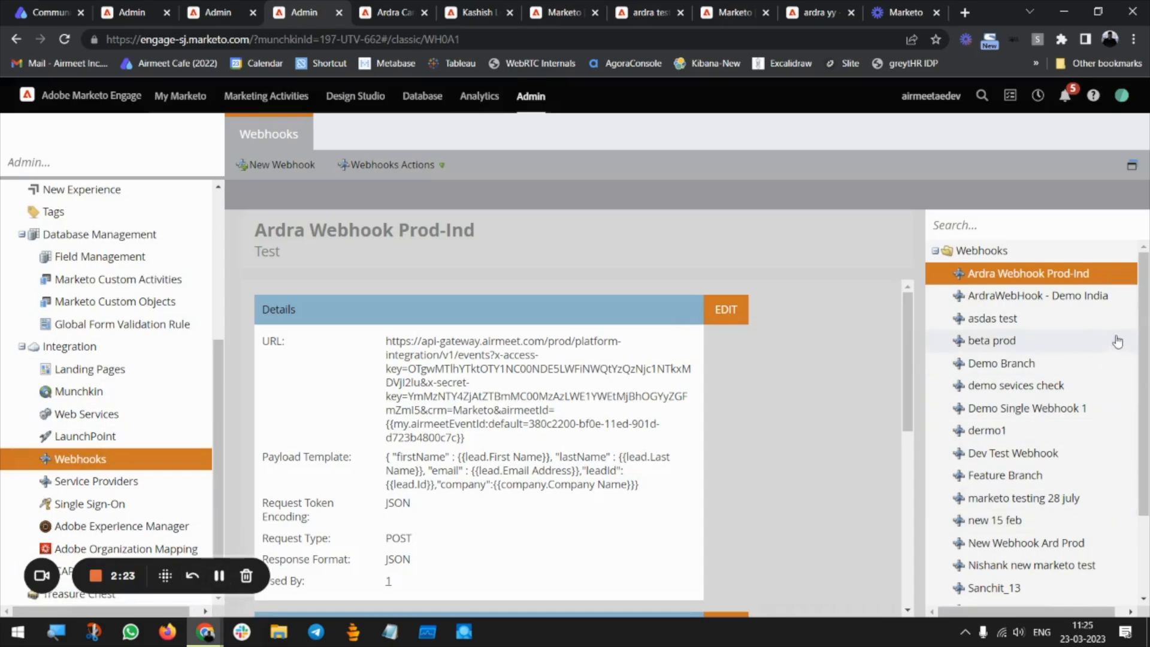
- Compare the URL of the selected Marketo webhook with the Event Webhook URL in Airmeet's general Marketo integration settings
mouse_move(1142, 344)
mouse_down()
mouse_move(1144, 437)
mouse_move(1143, 345)
mouse_up()
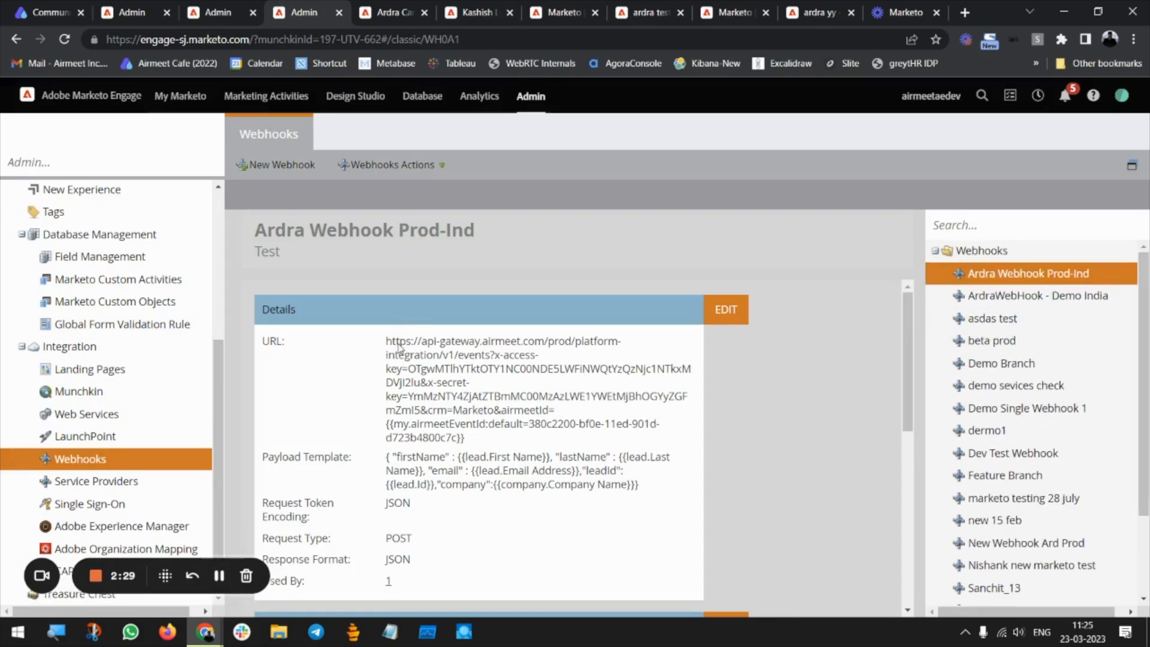
click(45, 12)
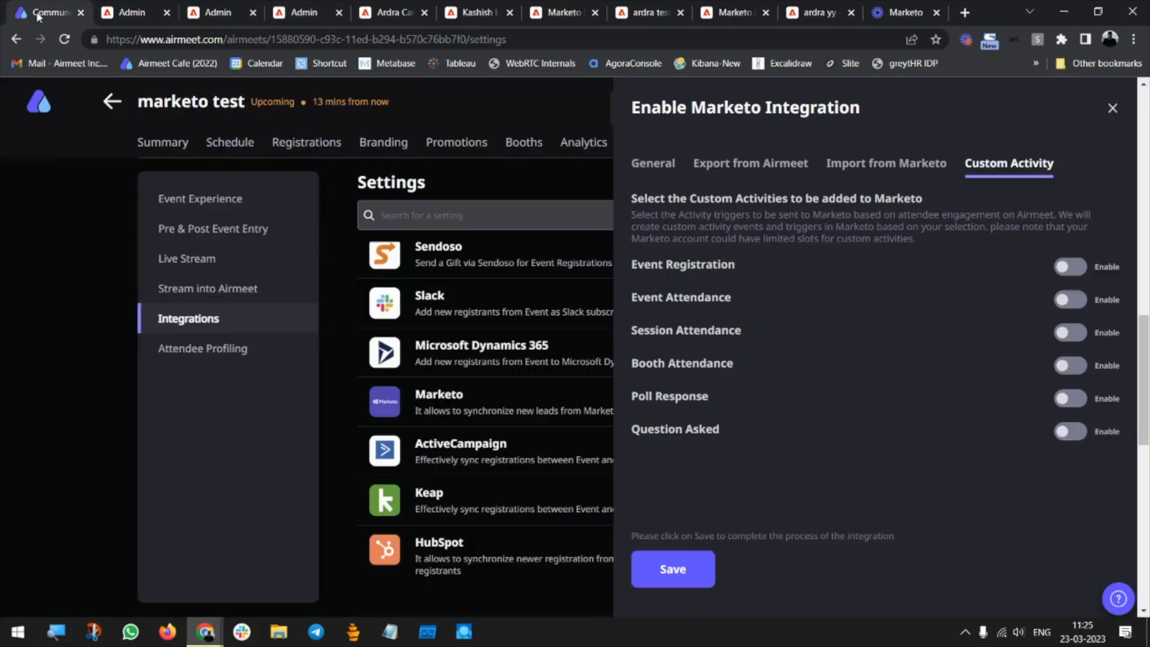
click(653, 163)
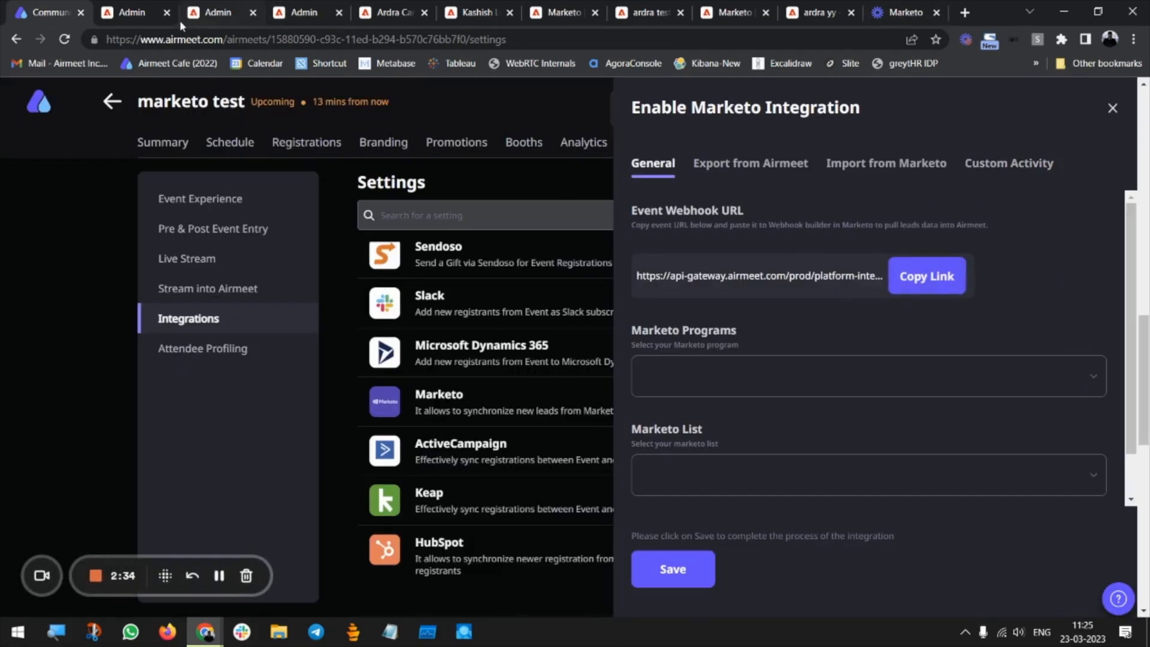
click(304, 12)
- Review the Marketo webhook's payload template, request type, response format, custom headers and response mappings
scroll(409, 343, up, 1)
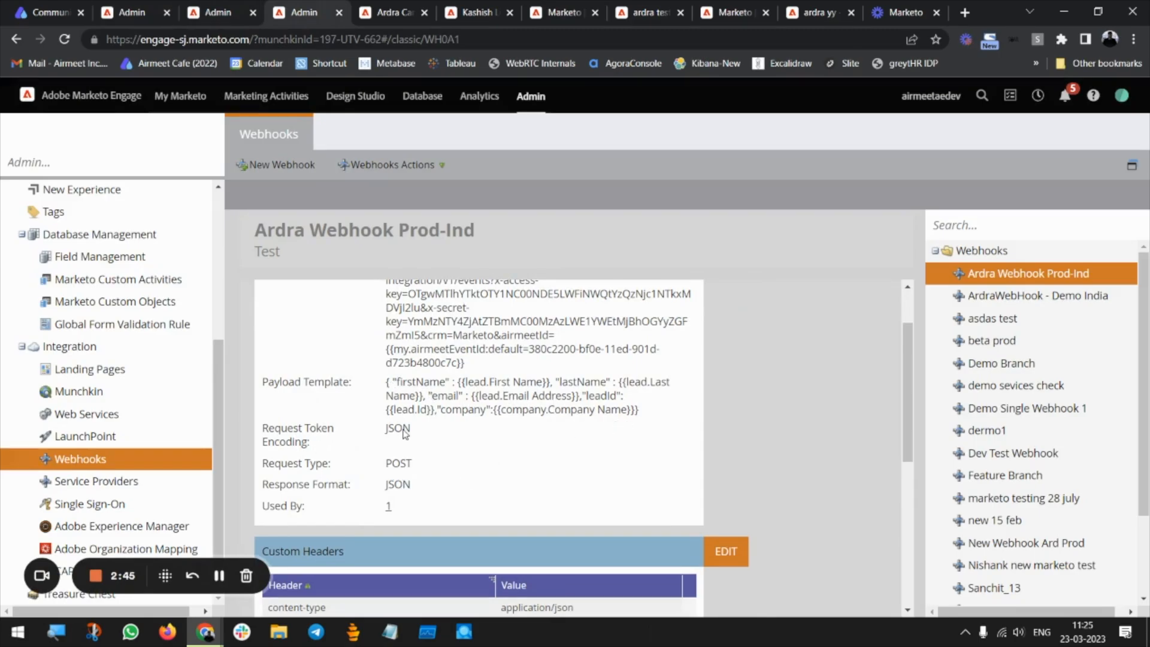
scroll(736, 449, down, 2)
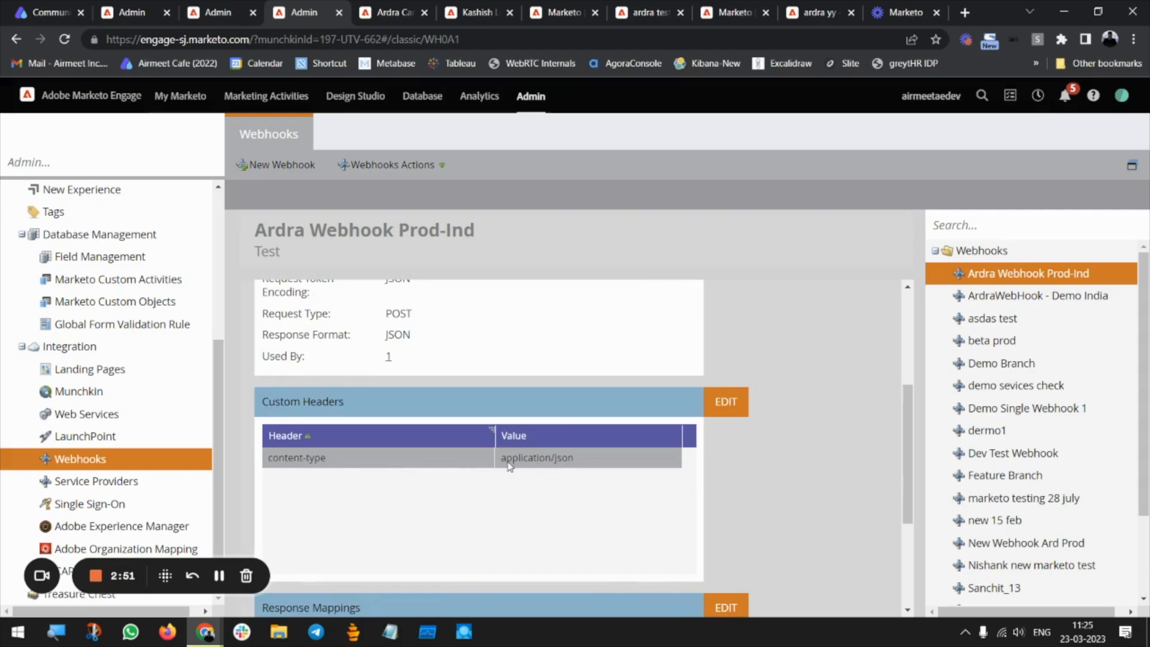
scroll(761, 460, down, 2)
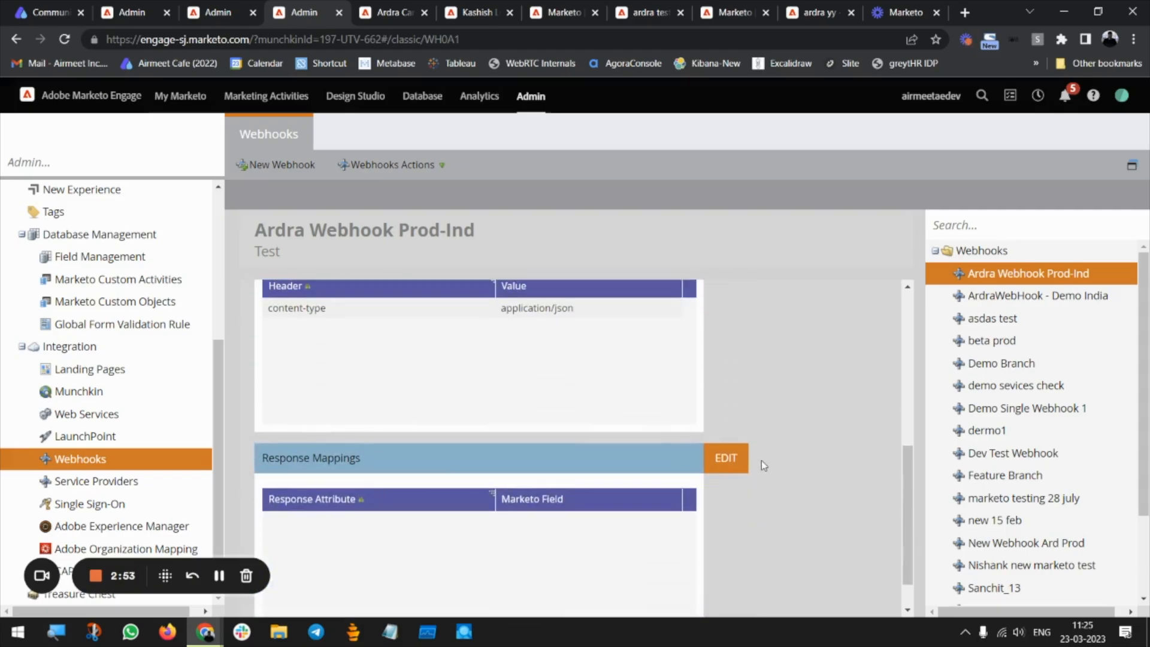
scroll(762, 393, up, 5)
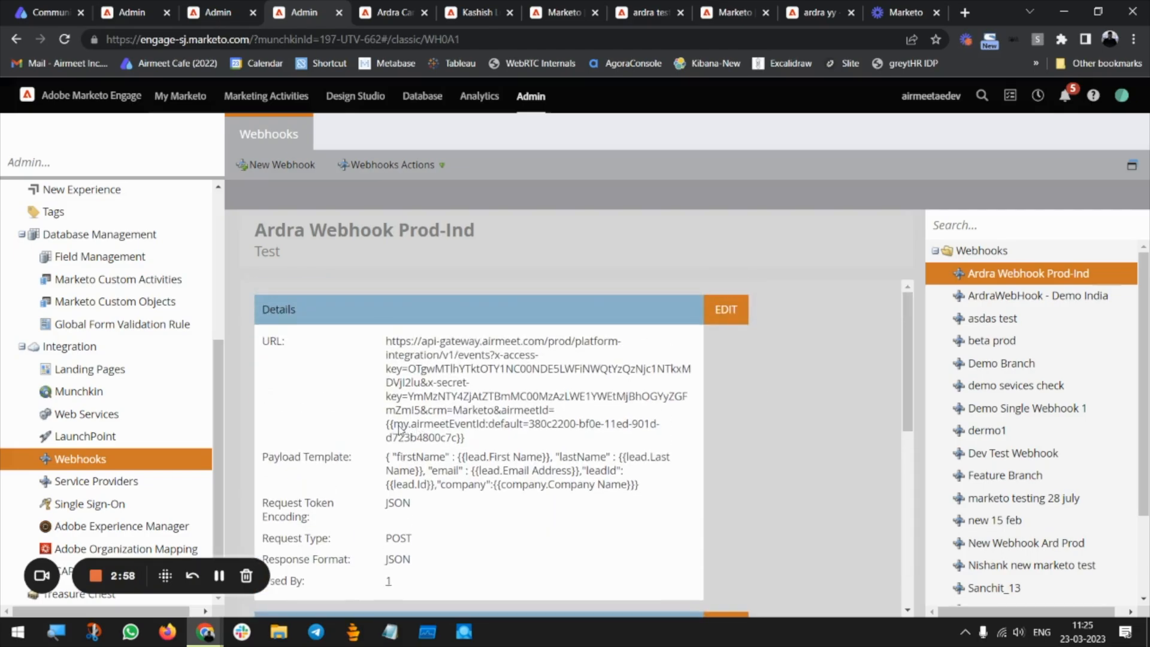